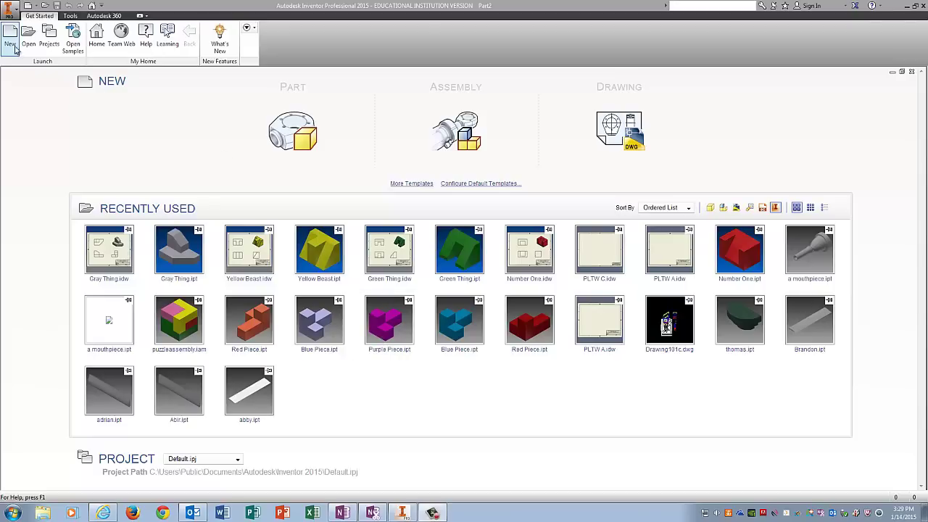
- Create a new part from the Standard.ipt template and show it in the home view
left_click(11, 43)
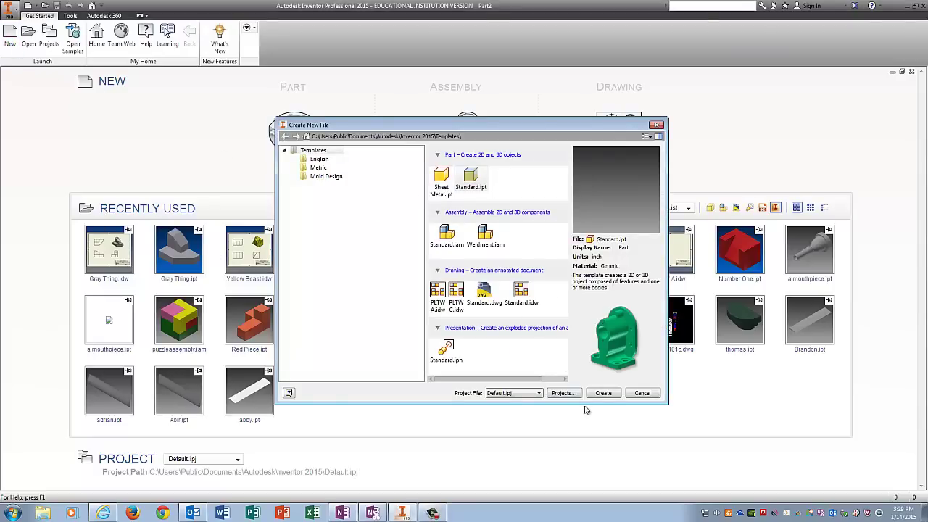
left_click(604, 393)
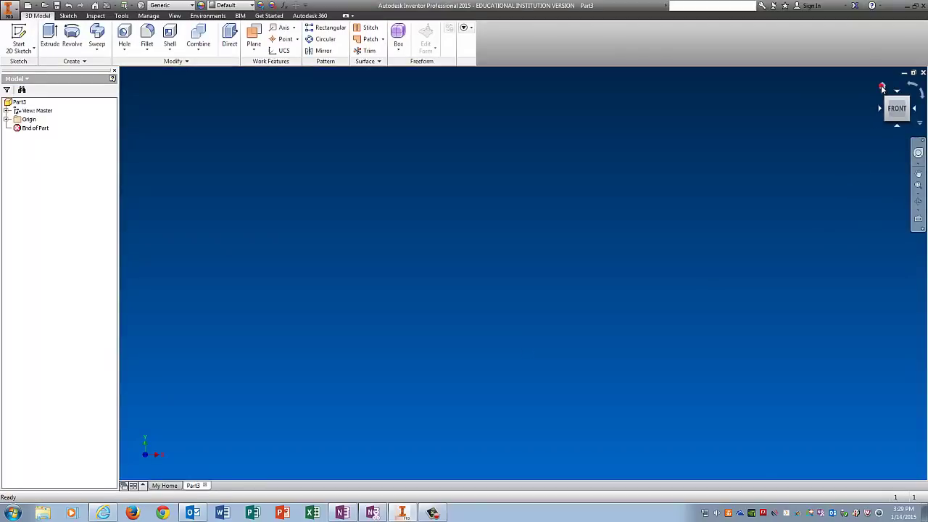
left_click(882, 88)
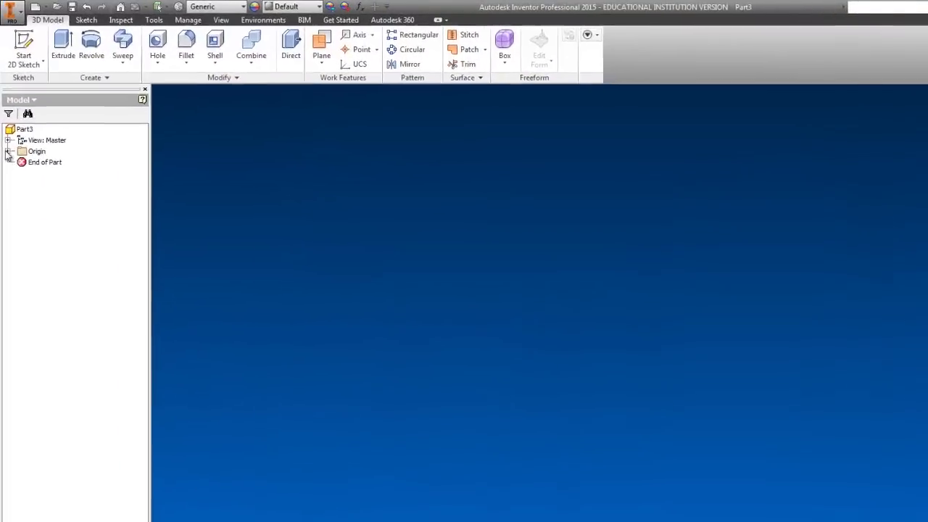
- Start a 2D sketch on the XY Plane of the part's origin
left_click(7, 151)
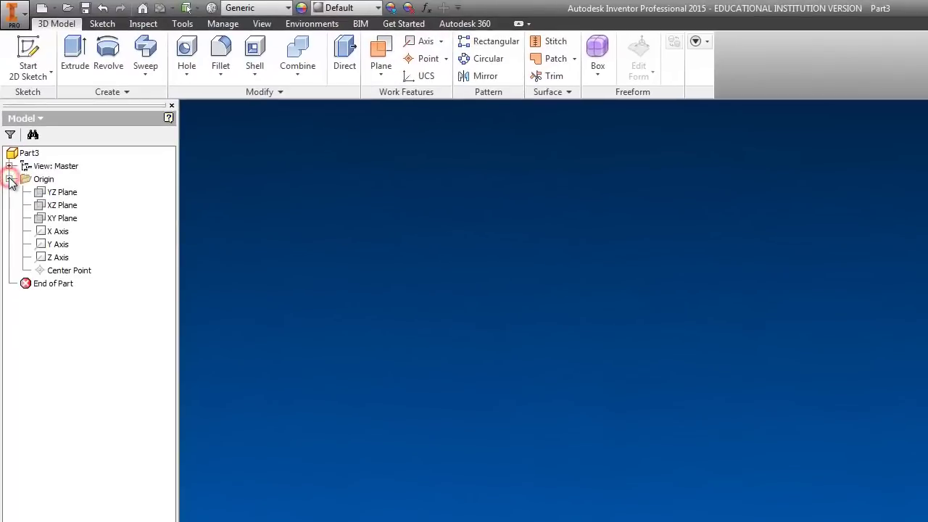
left_click(62, 219)
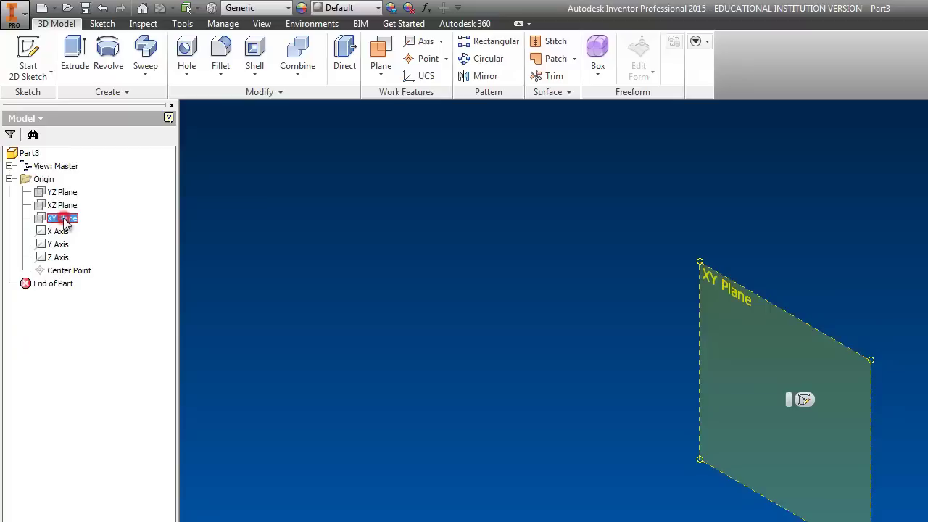
left_click(29, 62)
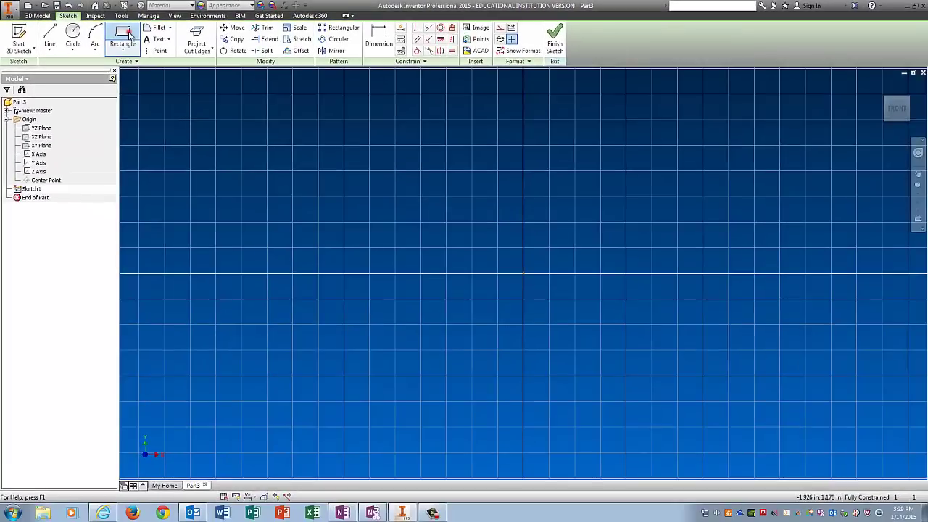
- Sketch a two-point rectangle about 1.54 in wide that encloses the origin
left_click(128, 35)
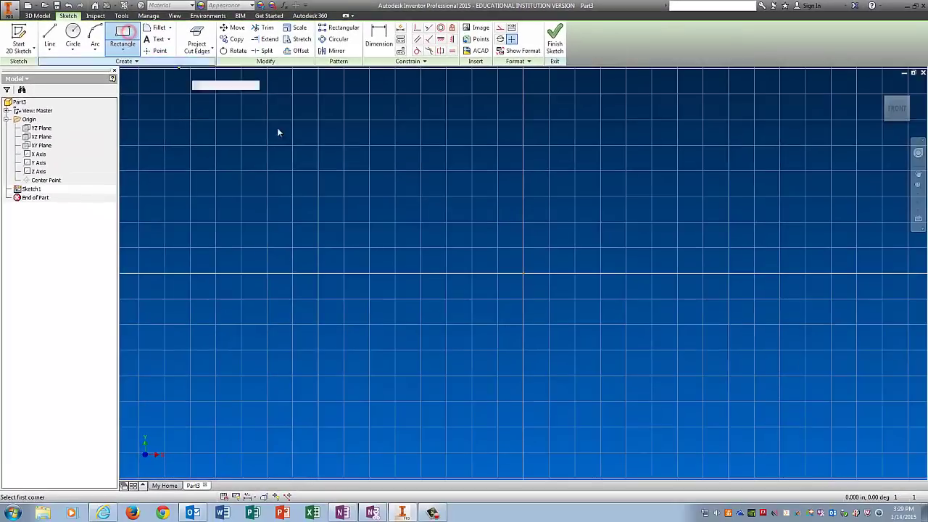
left_click(351, 129)
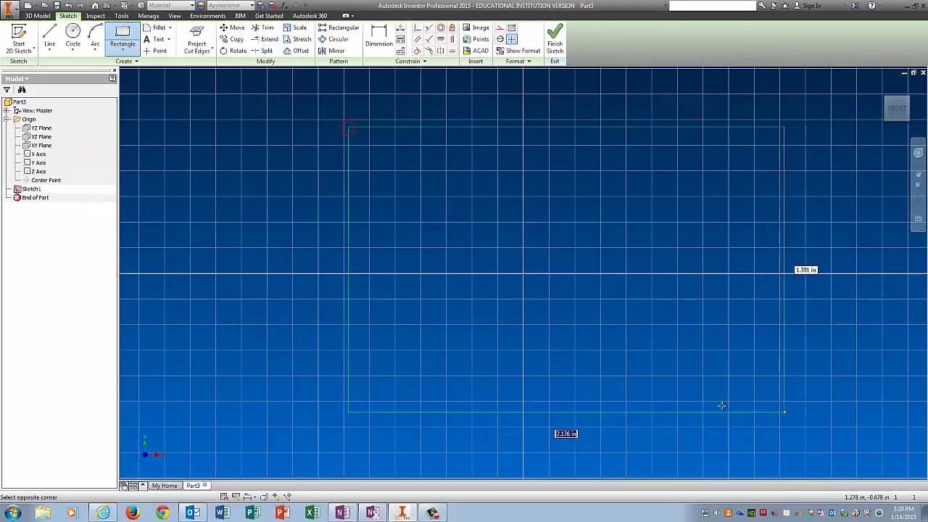
left_click(665, 403)
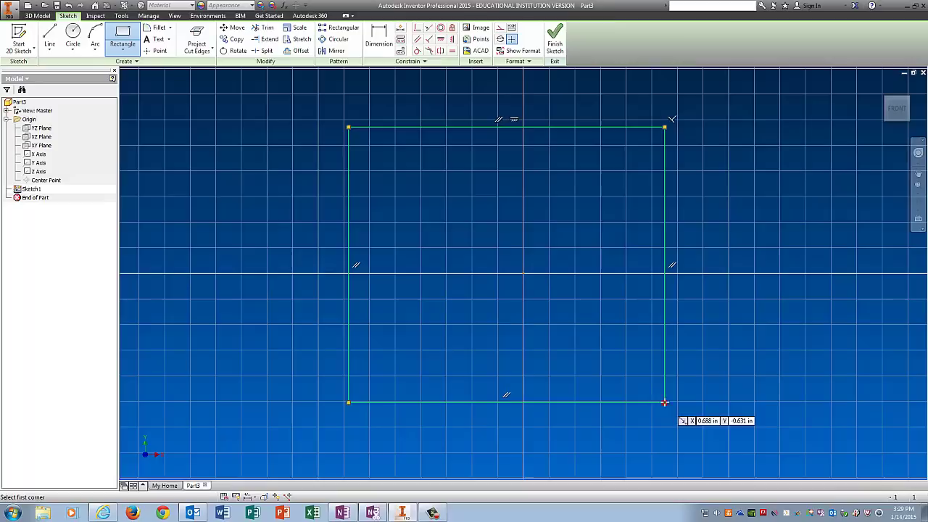
- Dimension the rectangle's upper edge and set its width to 3.75 in
left_click(386, 34)
left_click(450, 128)
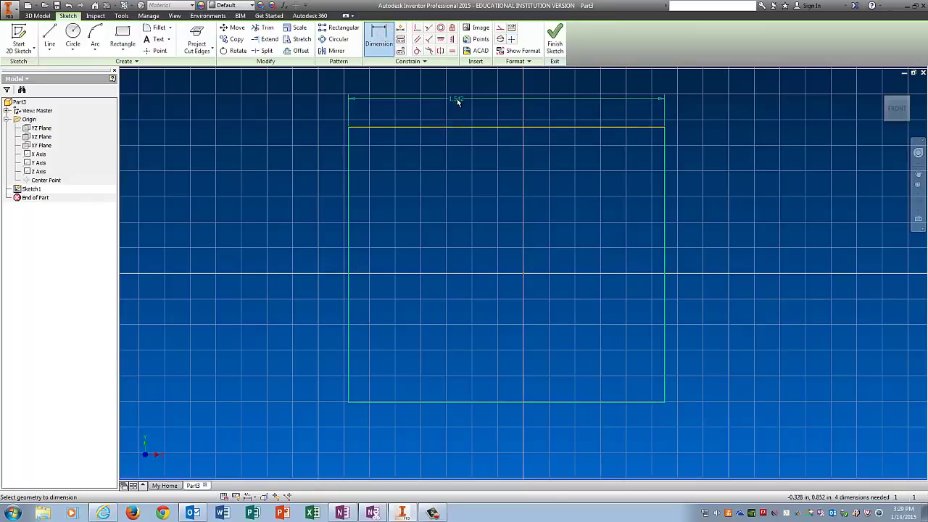
left_click(457, 102)
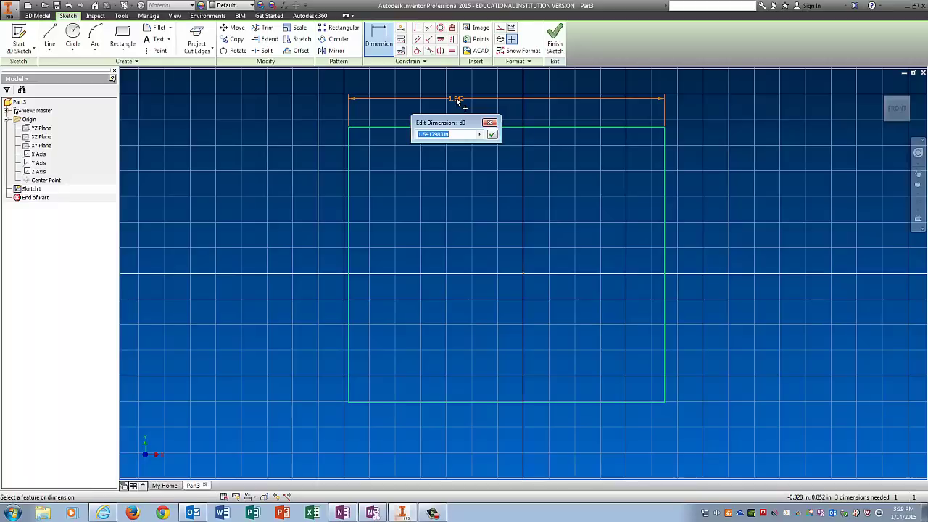
type("3.75")
key("Return")
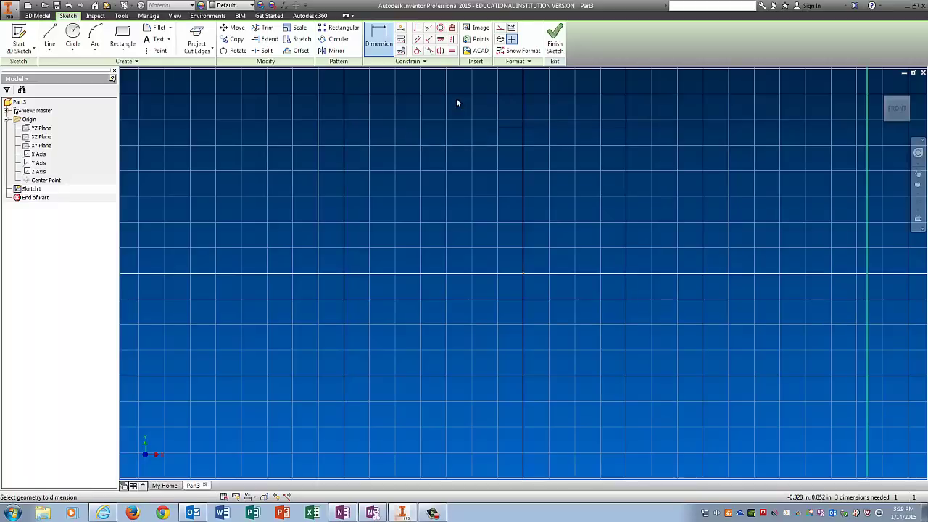
- Dimension the rectangle's right edge and set its height to 3 in
left_click(918, 187)
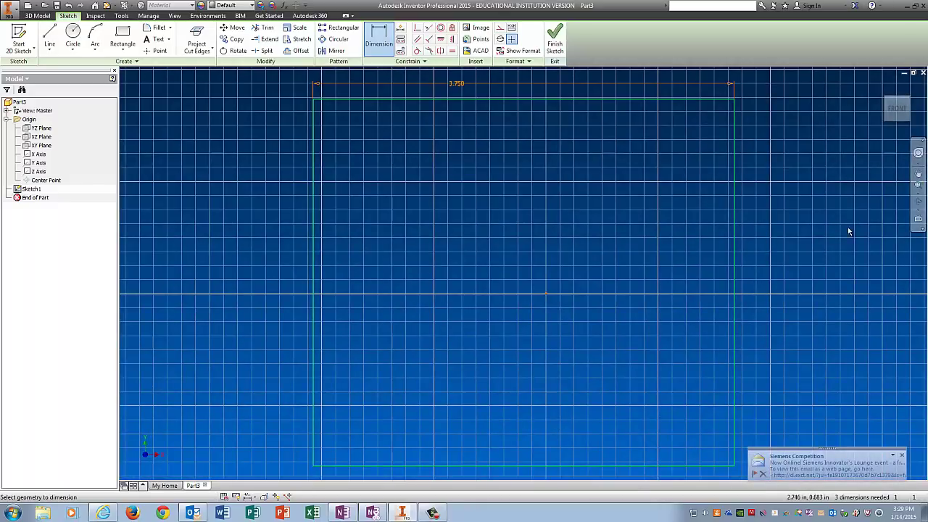
left_click(734, 254)
left_click(789, 255)
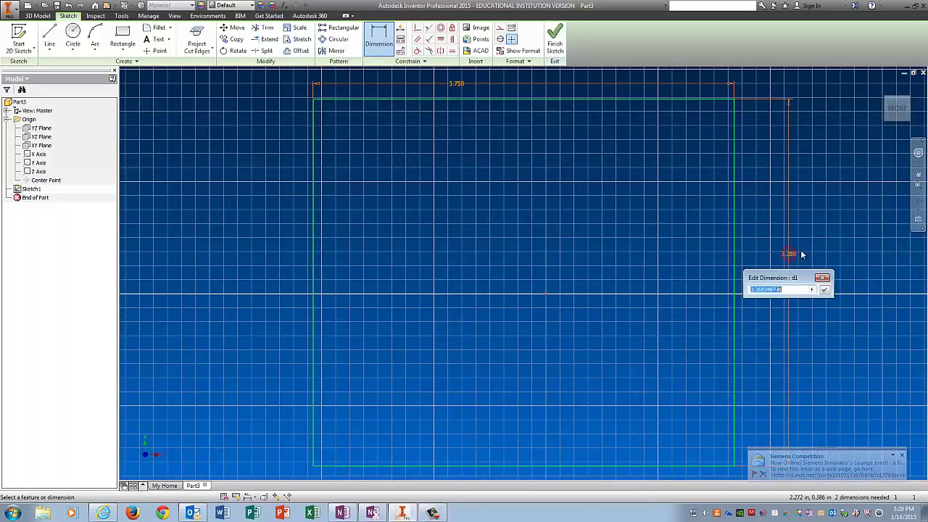
type("3")
key("Return")
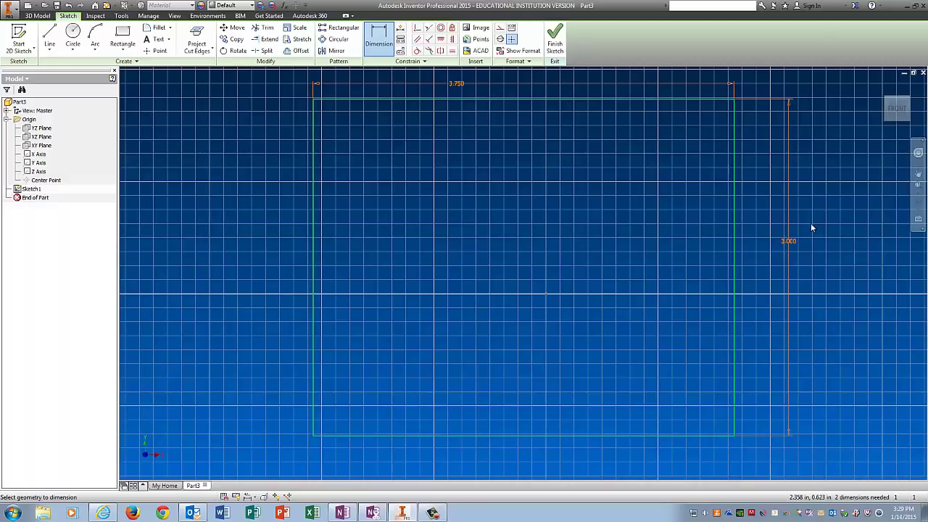
- Finish the sketch and extrude the rectangle by a distance of 1 in into a solid block
left_click(558, 39)
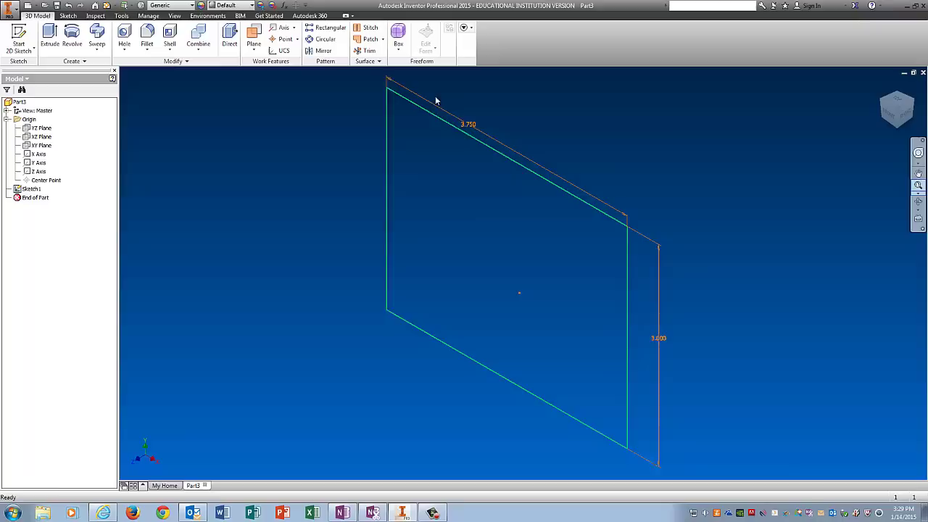
left_click(51, 33)
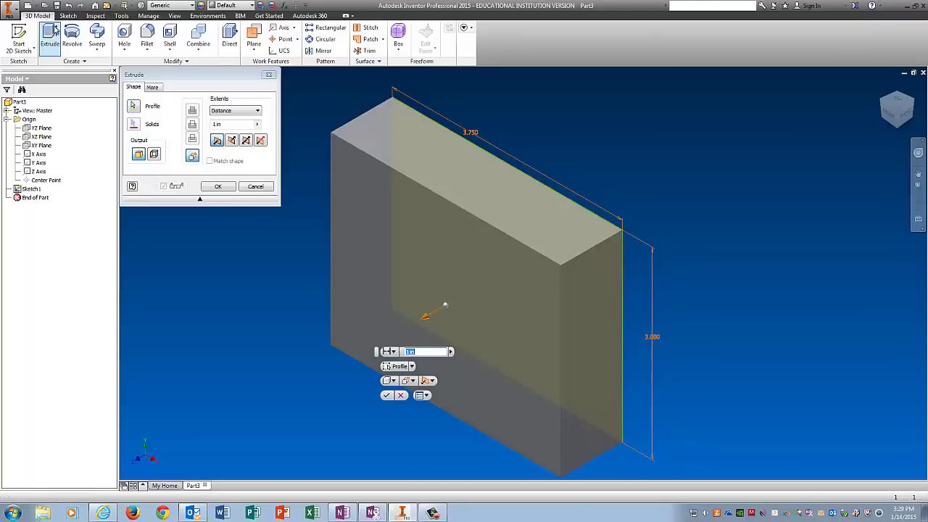
left_click(216, 189)
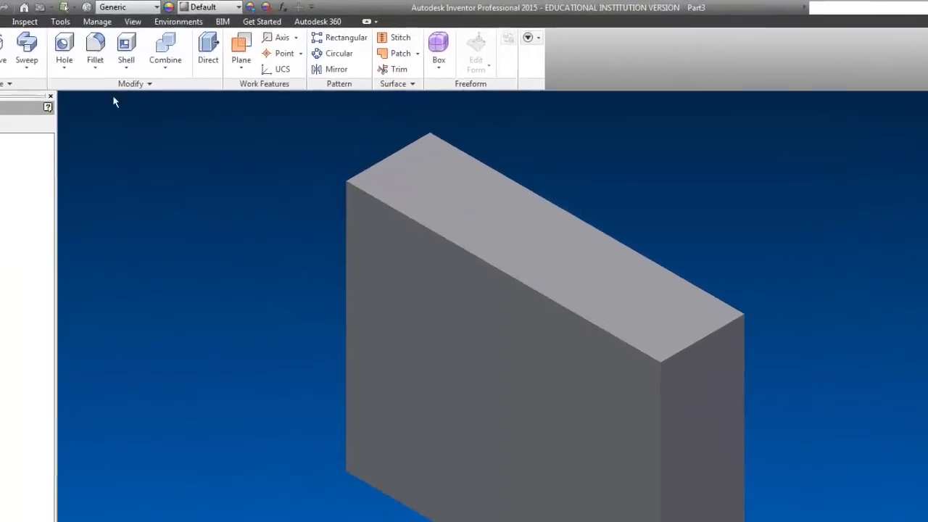
- Start a Hole feature with Linear placement on the block's large front face
left_click(43, 48)
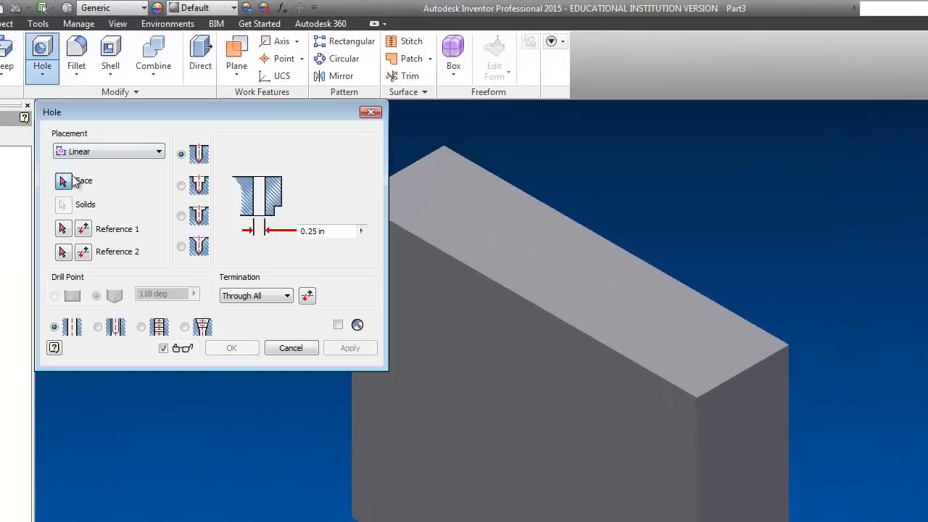
left_click(140, 152)
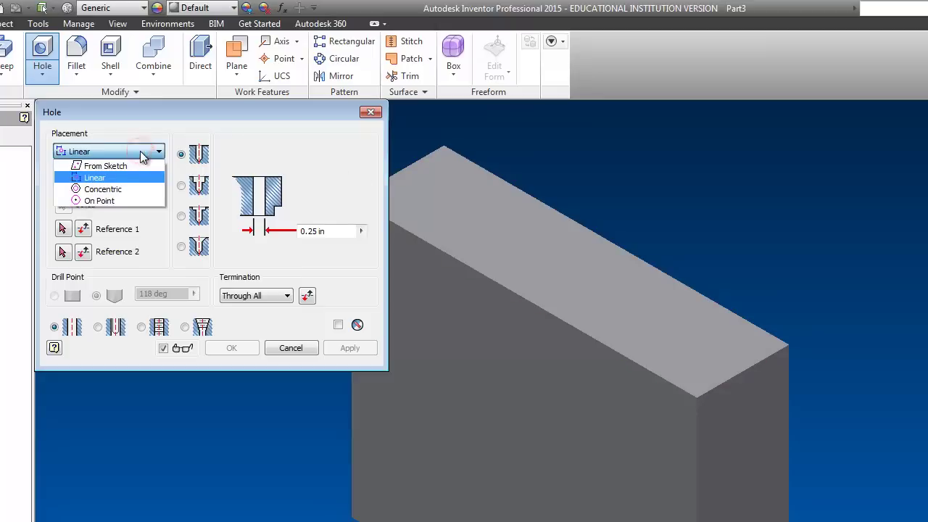
left_click(135, 177)
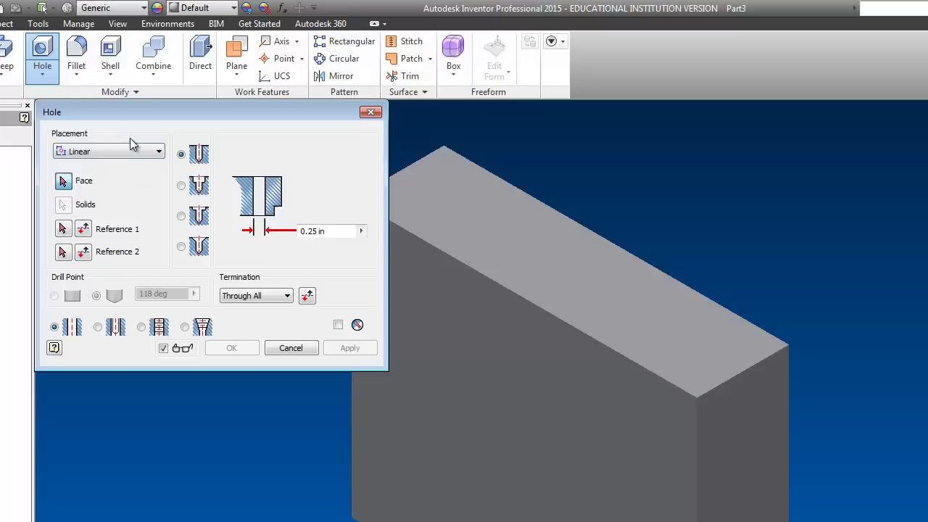
left_click(64, 182)
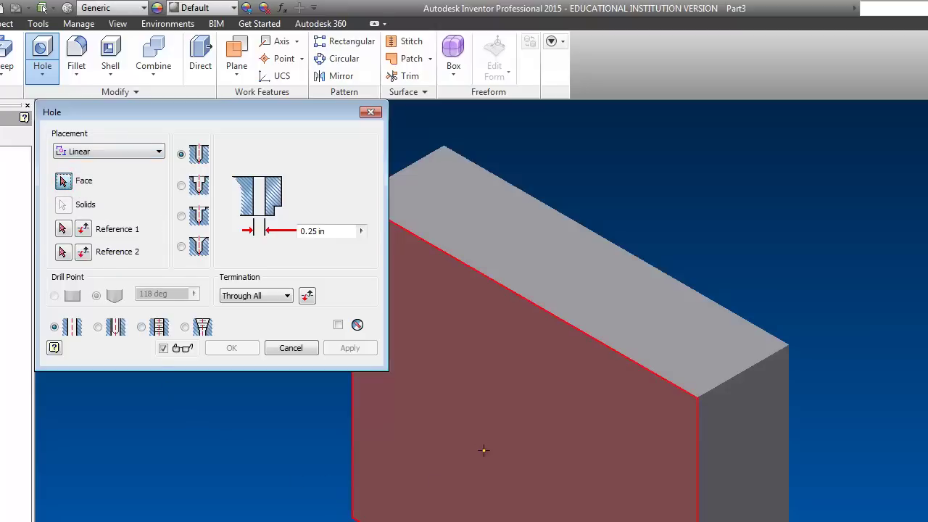
left_click(484, 451)
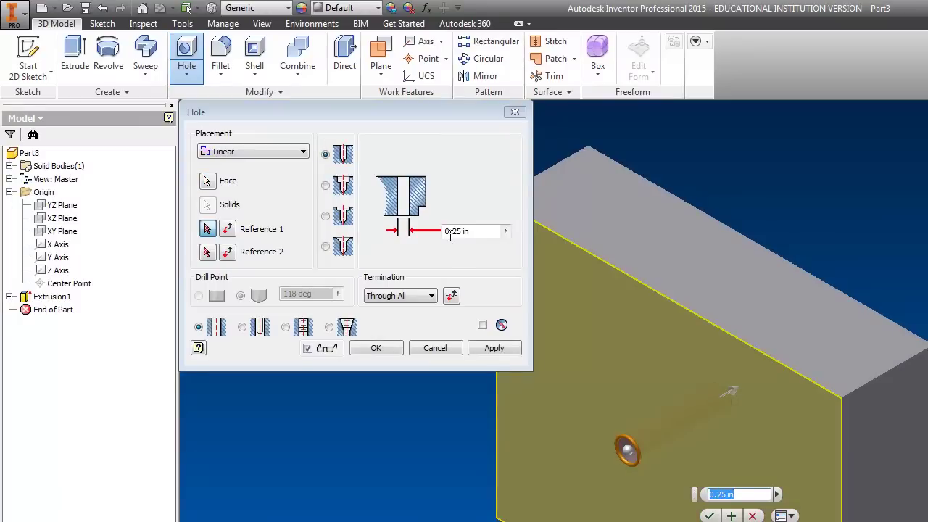
- Set the hole's diameter to 1.87 in with Through All termination
double_click(472, 231)
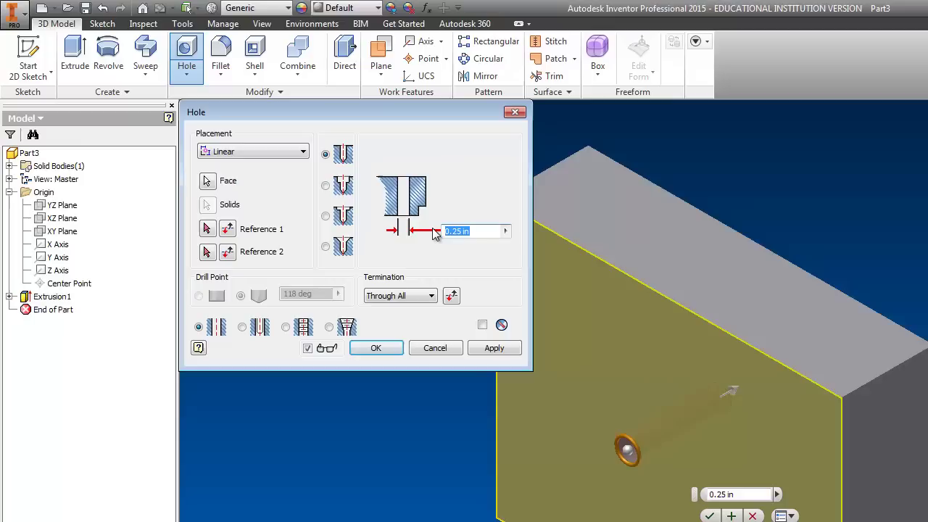
type("1.87")
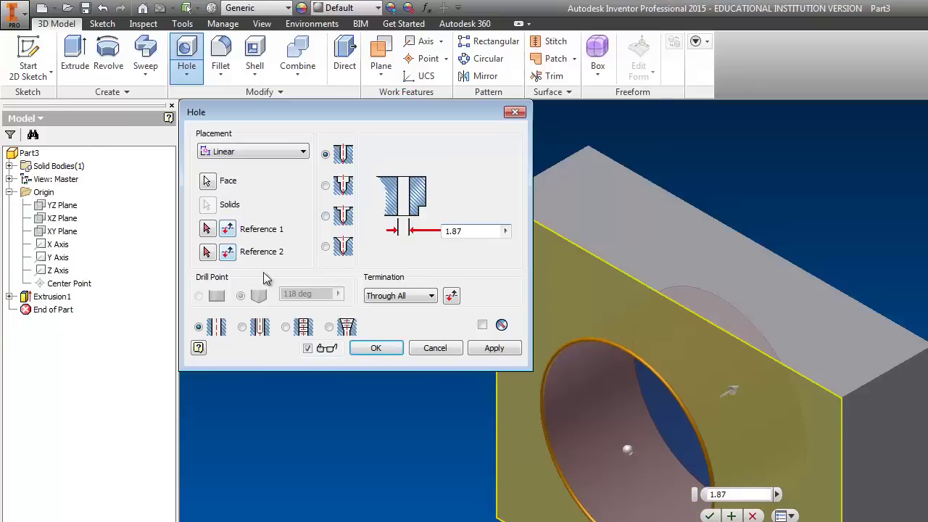
left_click(395, 296)
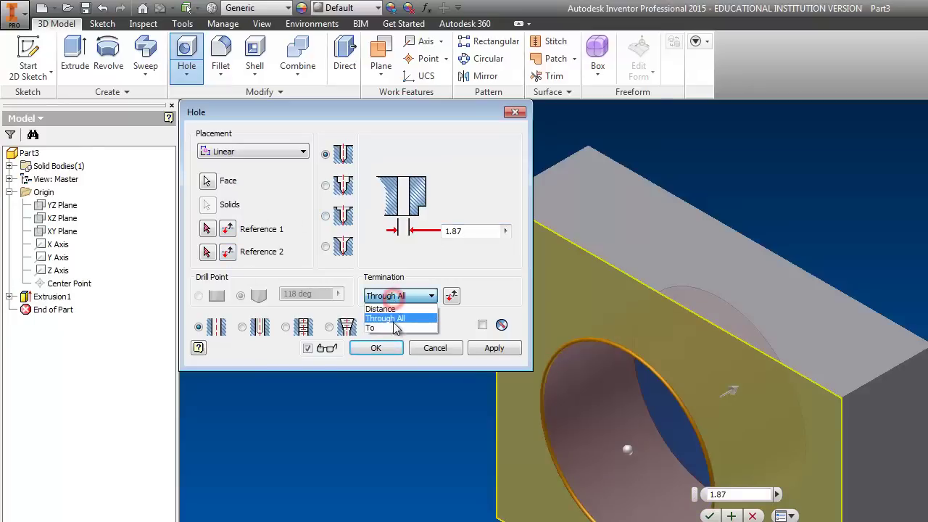
left_click(395, 320)
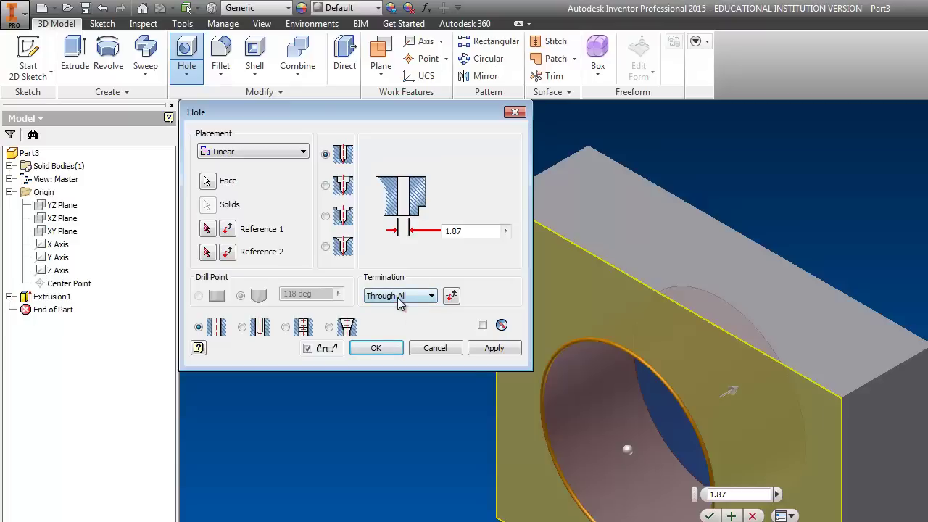
left_click(394, 296)
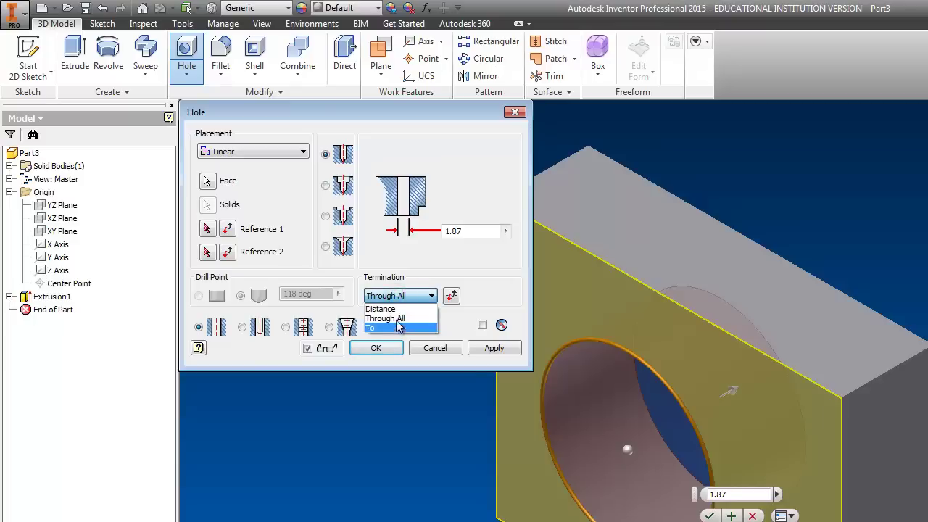
left_click(398, 319)
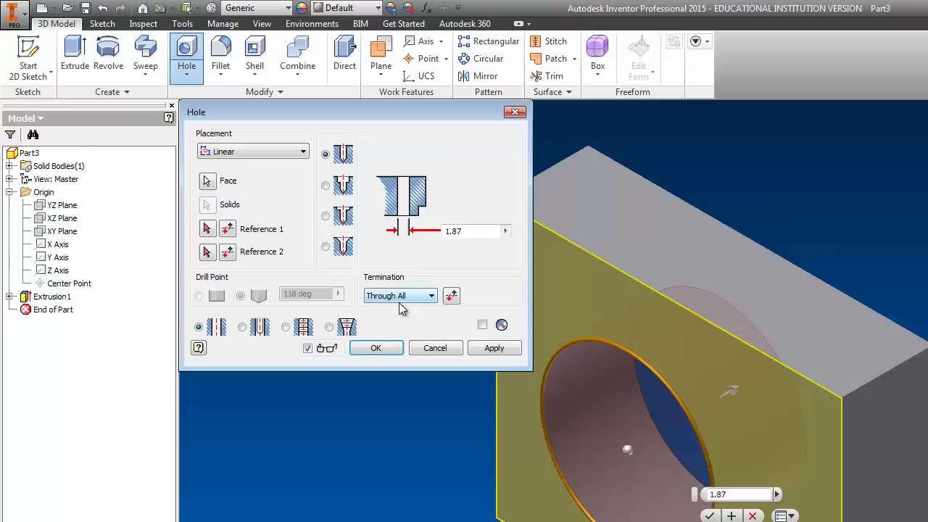
- Reference the hole to the front face's left vertical edge at a distance of 1.88 in
left_click(207, 229)
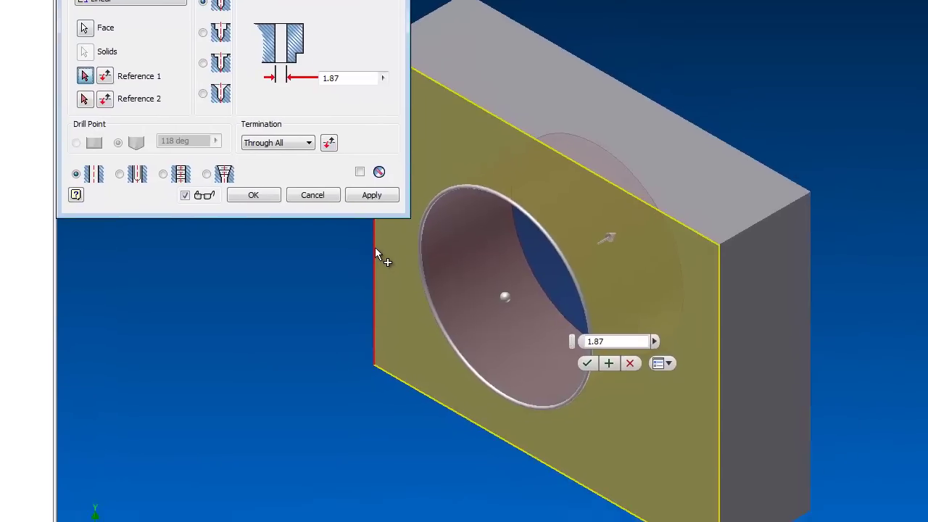
left_click(431, 322)
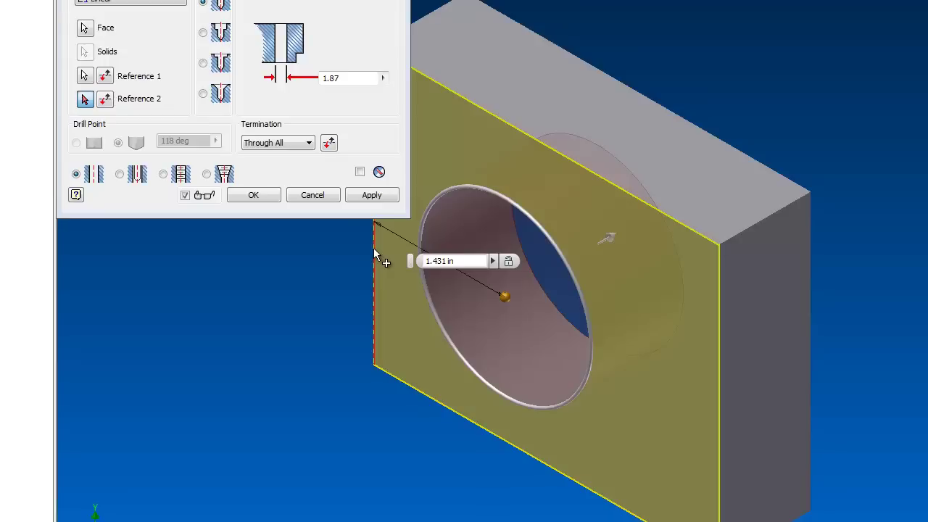
left_click(461, 261)
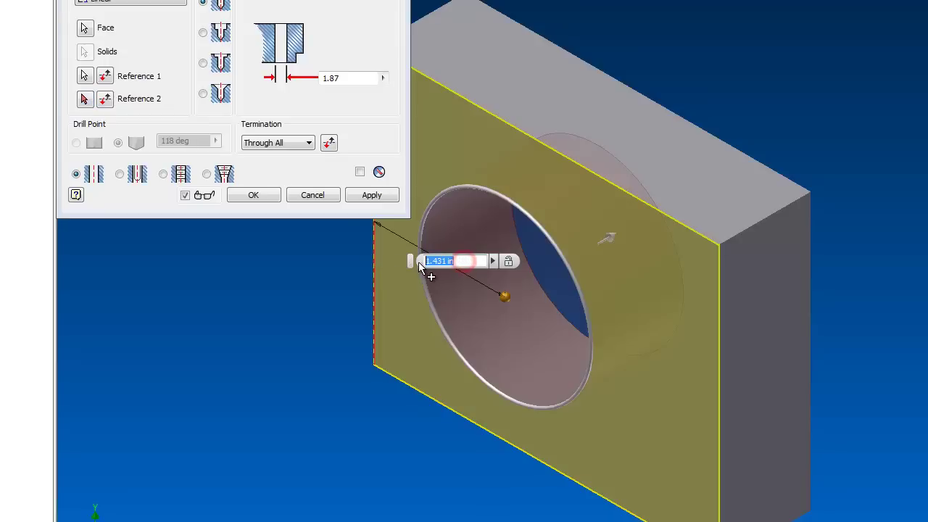
type("1.88")
- Use the front face's bottom edge as the hole's second reference at a distance of 1.5 in
left_click(85, 100)
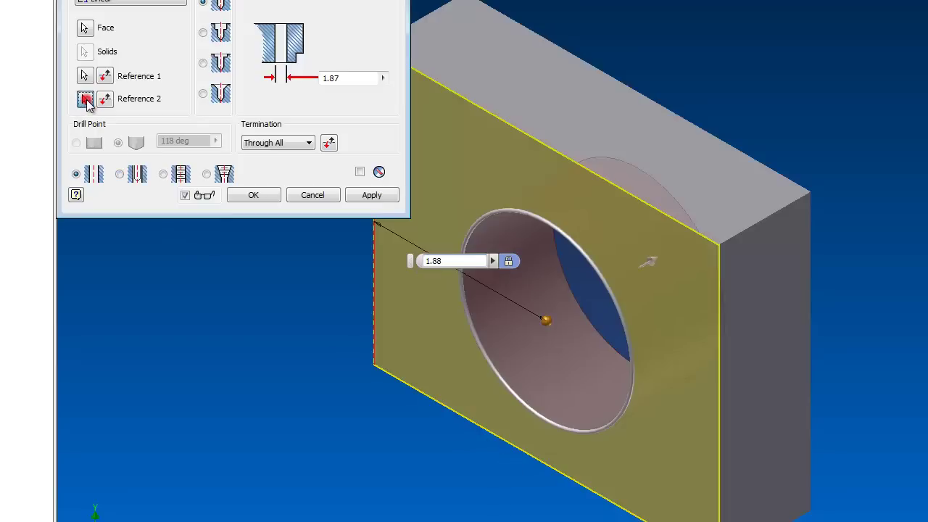
left_click(527, 458)
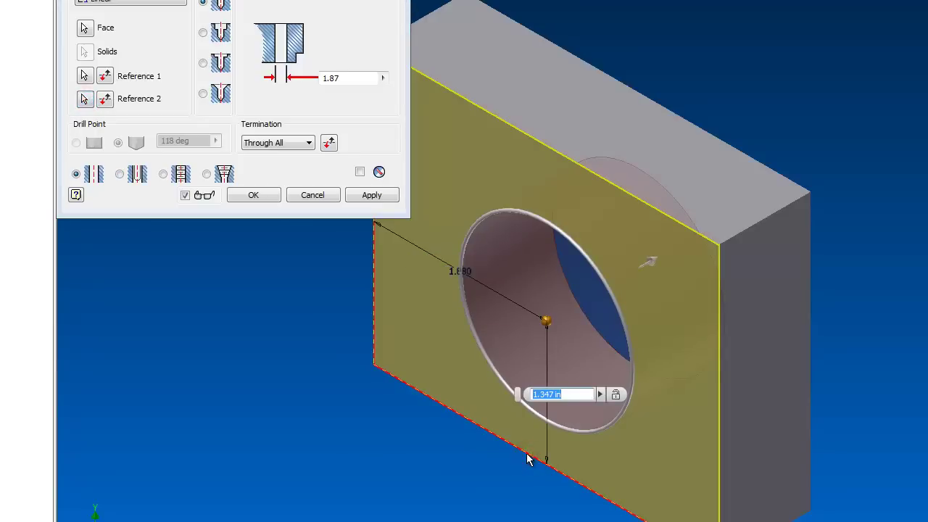
type("1.5")
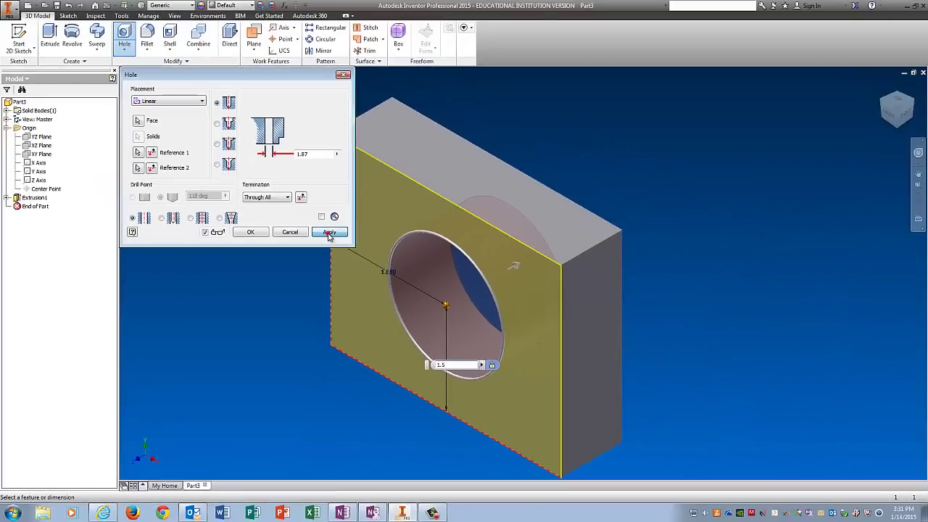
- Create the 1.87 in through hole, close the Hole command, and check the block from the front
left_click(371, 195)
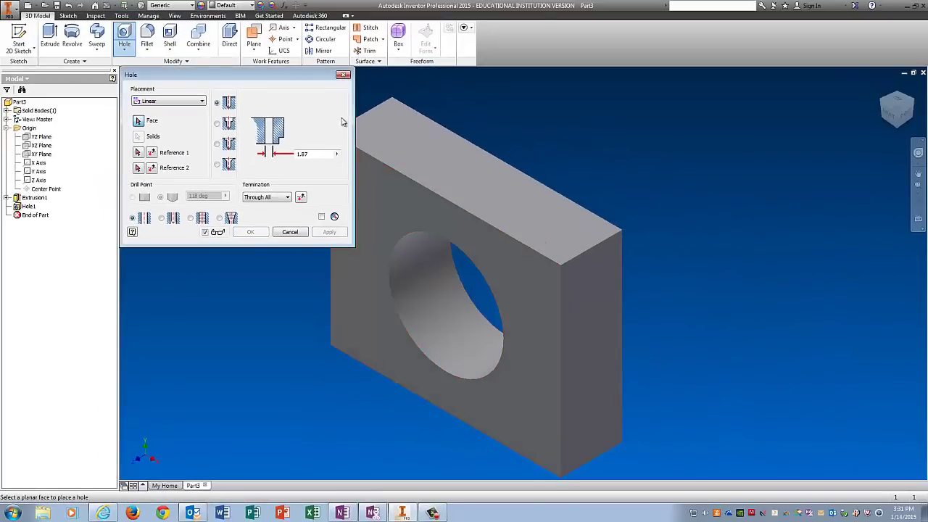
left_click(346, 73)
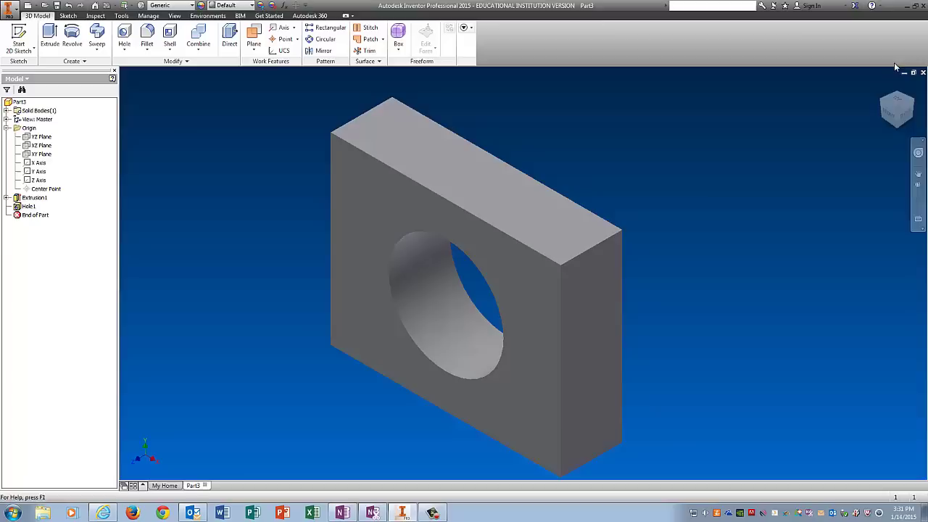
left_click(889, 112)
left_click(889, 113)
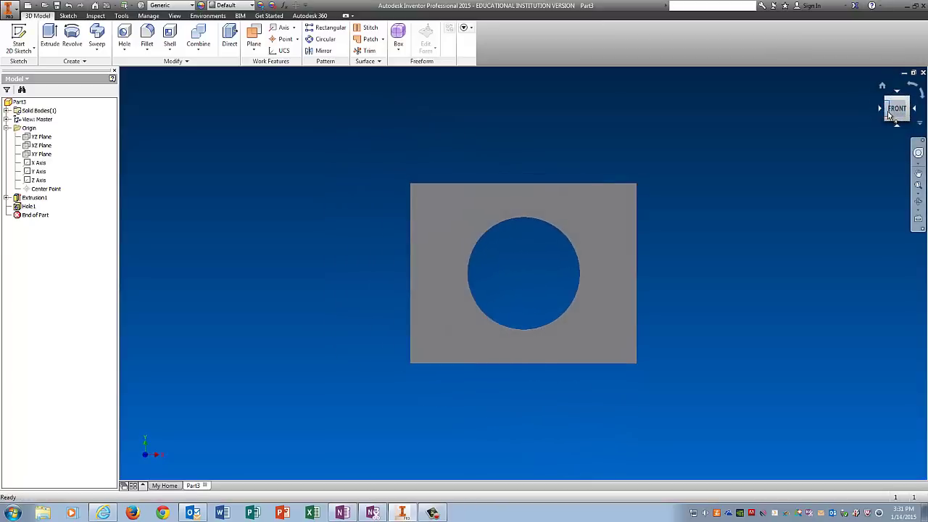
left_click(884, 87)
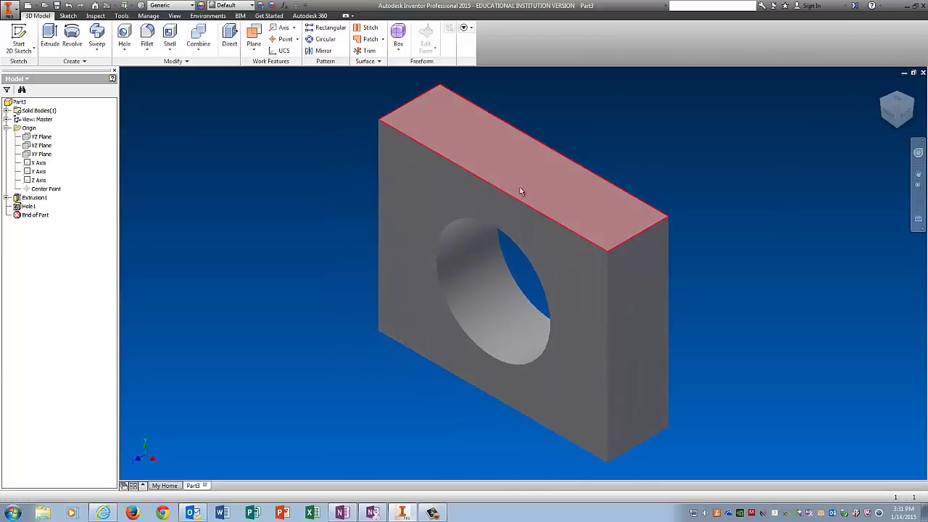
- Start a linear Hole on the block's top face near its left end with a 0.281 in diameter
left_click(124, 35)
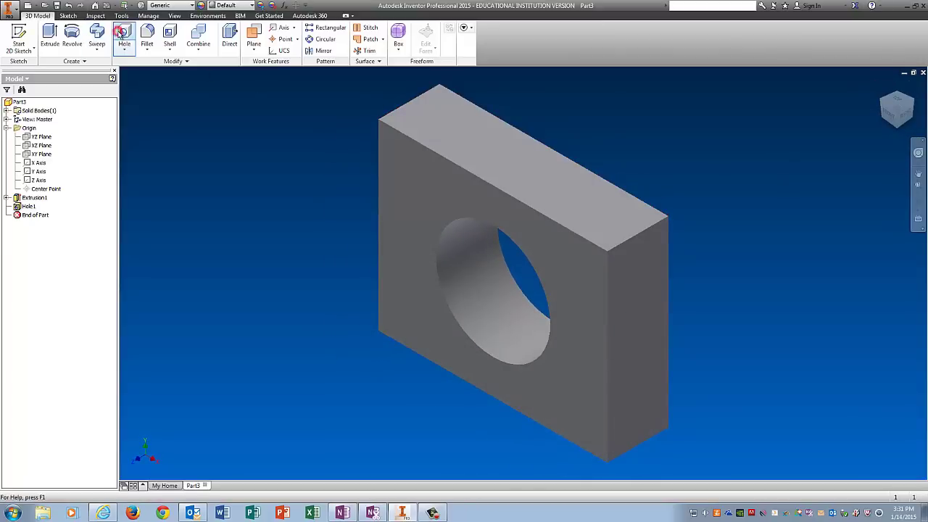
left_click(439, 119)
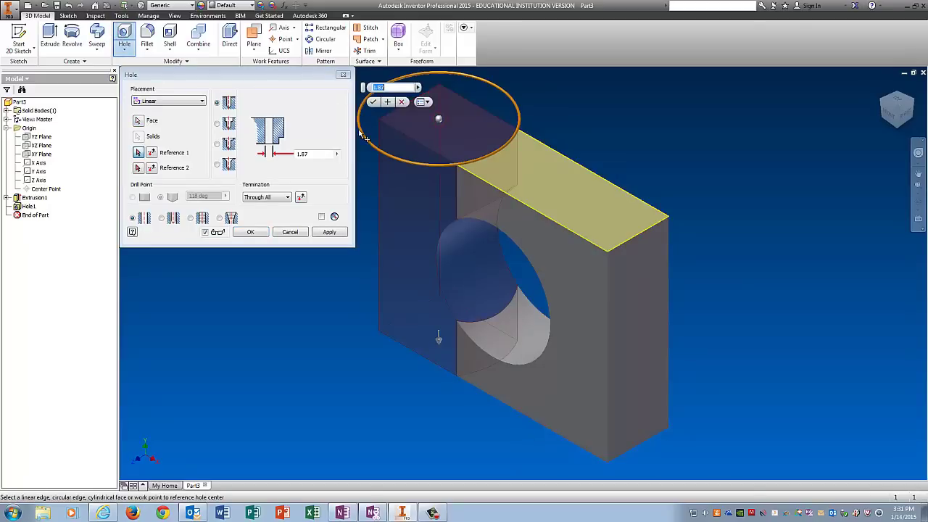
left_click(295, 155)
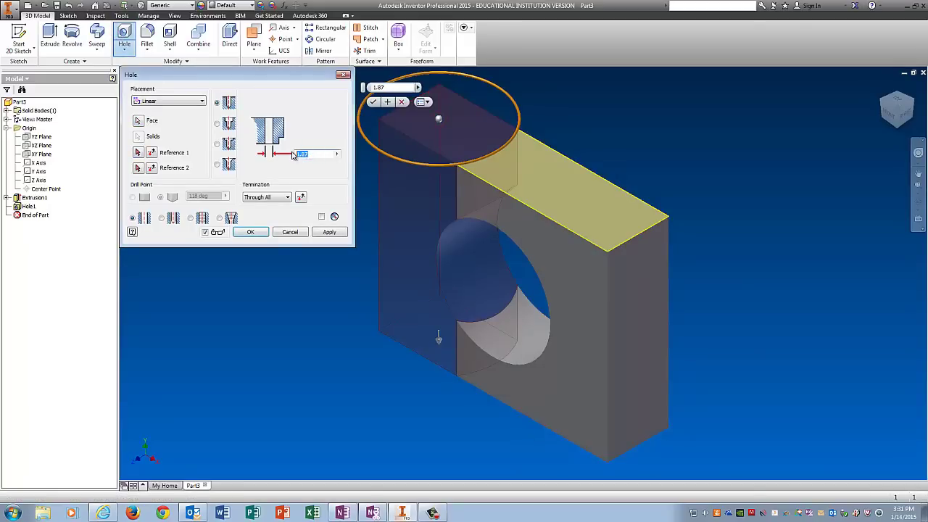
key("BackSpace")
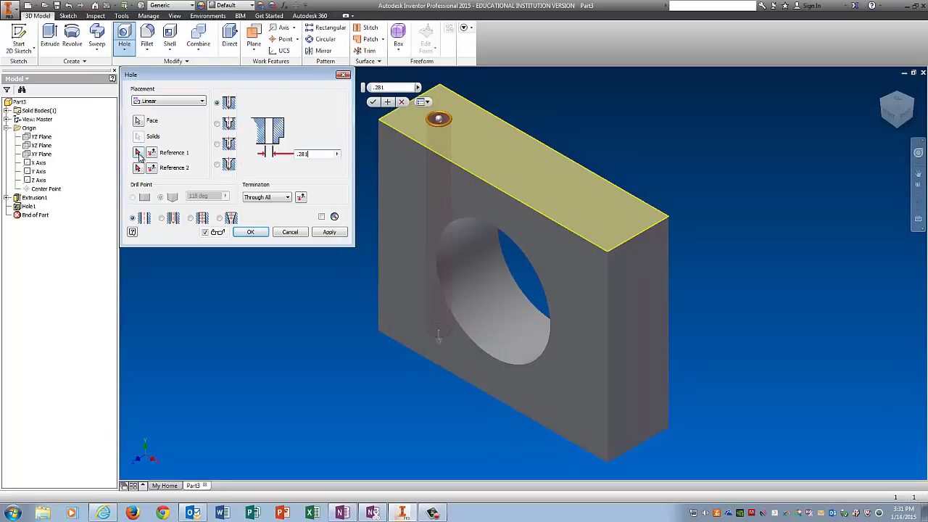
- Reference the 0.281 in hole to the top face's long back edge at 0.5 in and create it
left_click(138, 153)
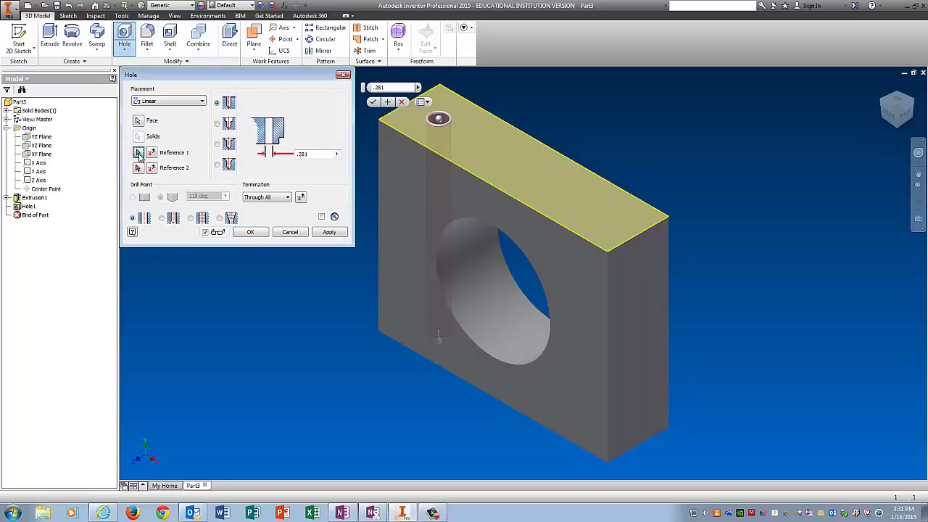
left_click(454, 98)
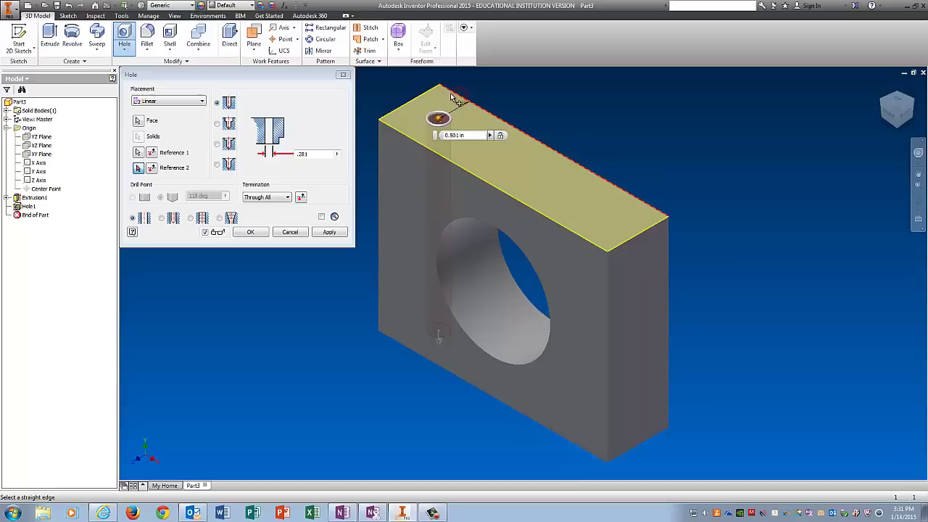
left_click(471, 135)
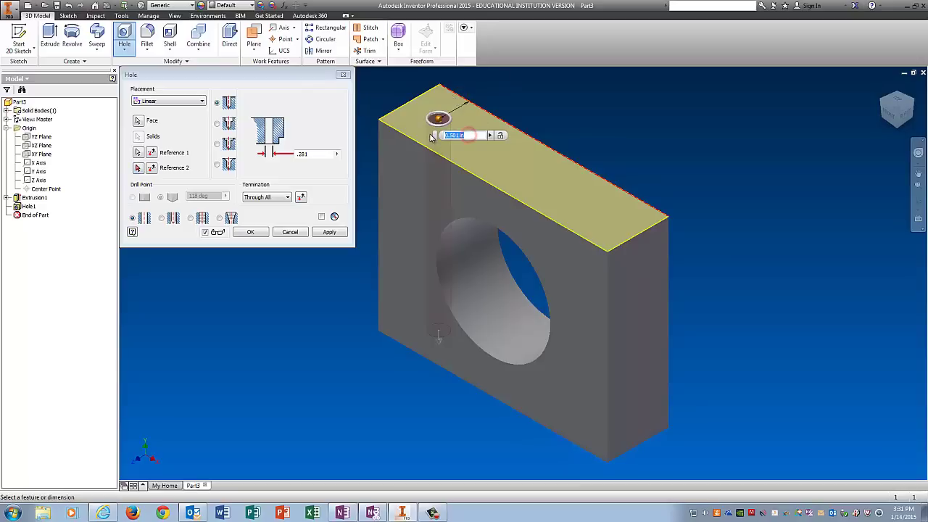
key("Return")
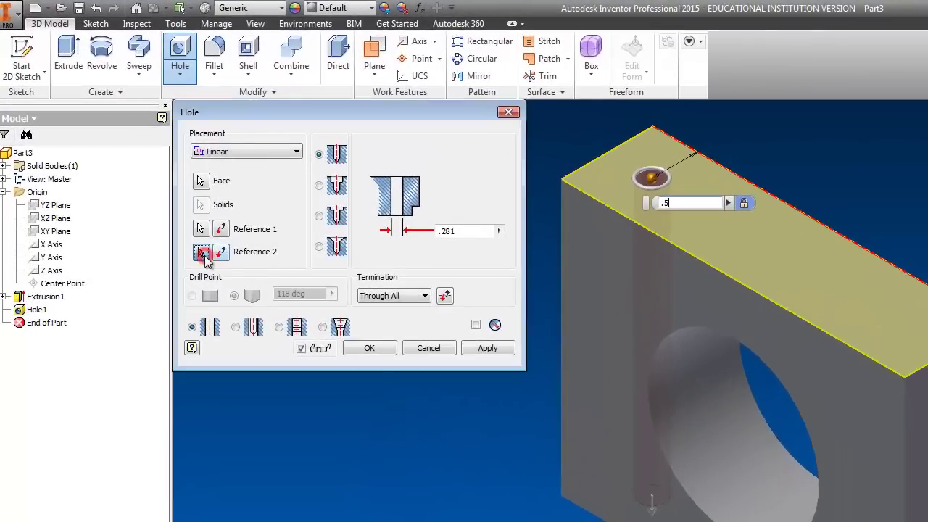
left_click(203, 252)
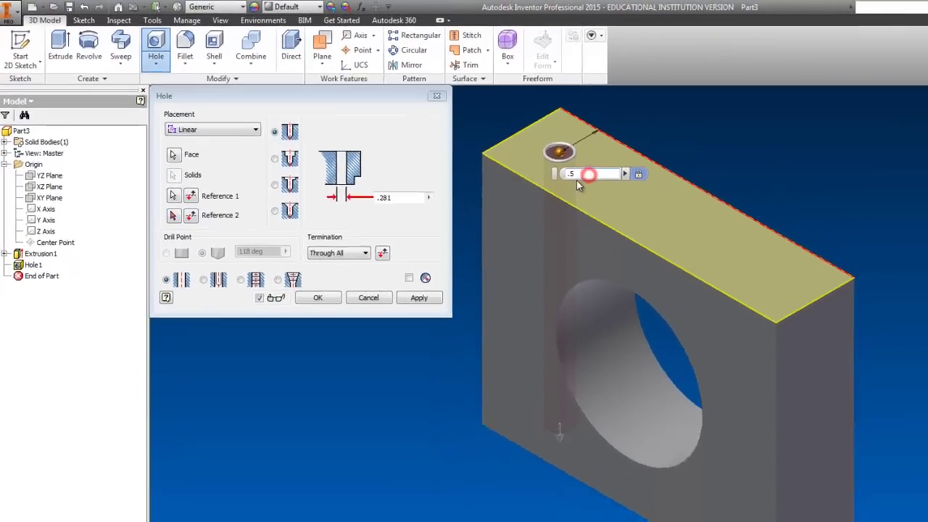
key("Return")
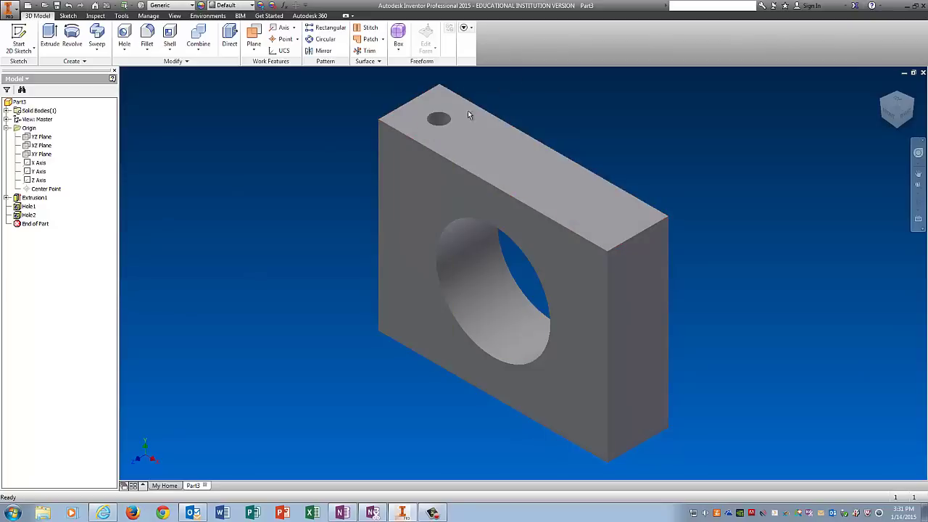
- Edit the small top hole to add the top face's short left edge as its second reference at 0.375 in
right_click(32, 216)
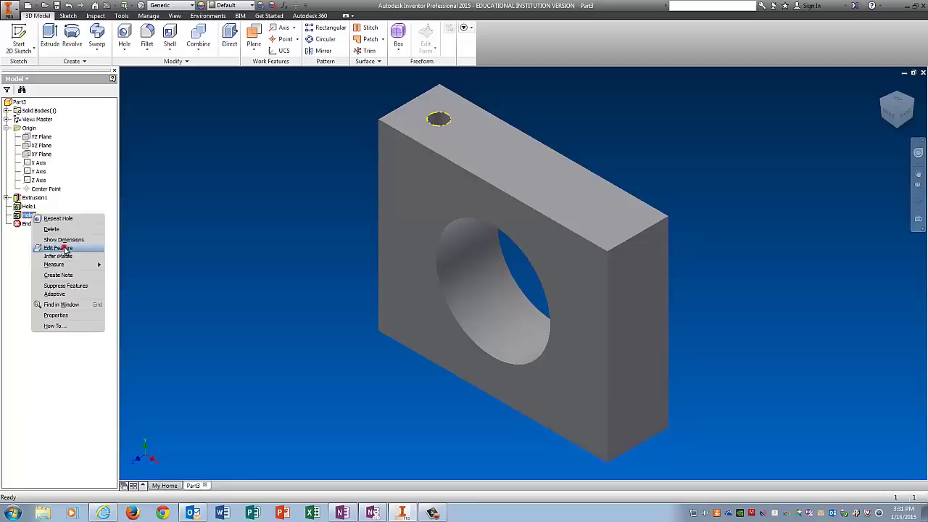
left_click(63, 248)
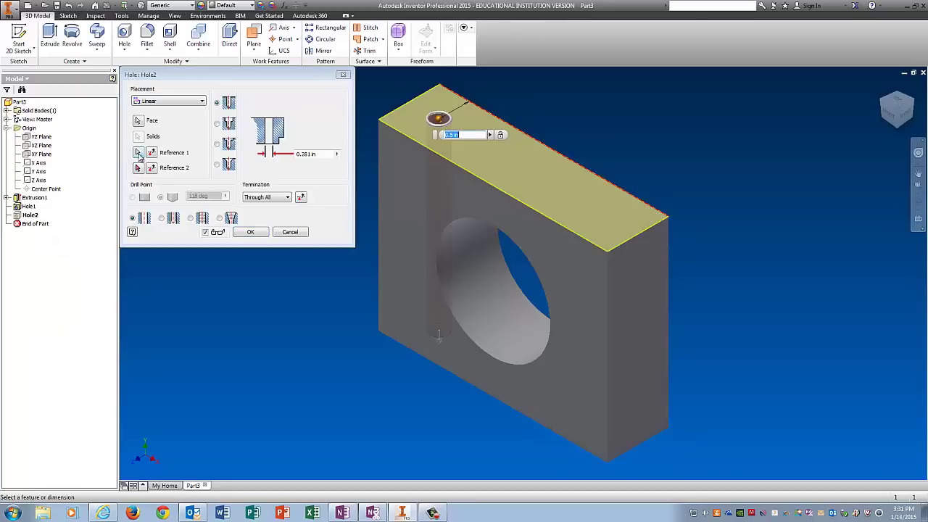
left_click(138, 167)
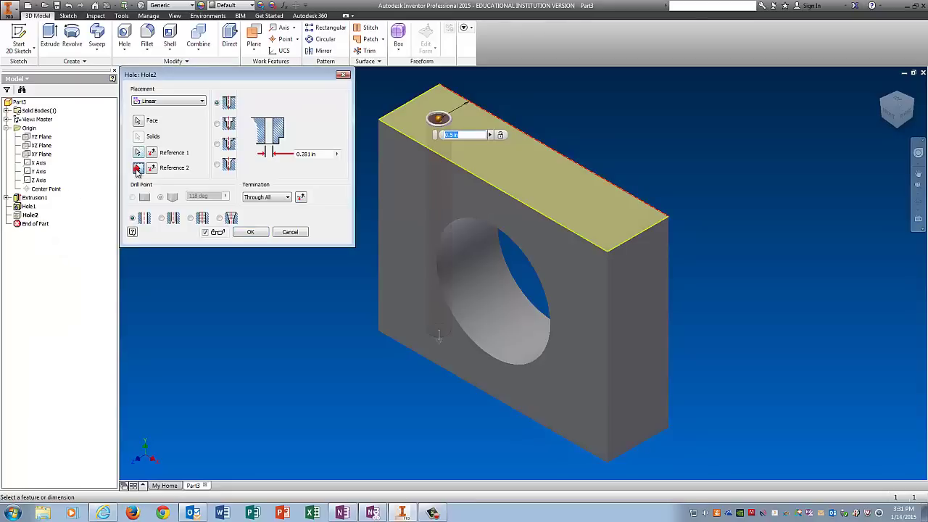
left_click(412, 102)
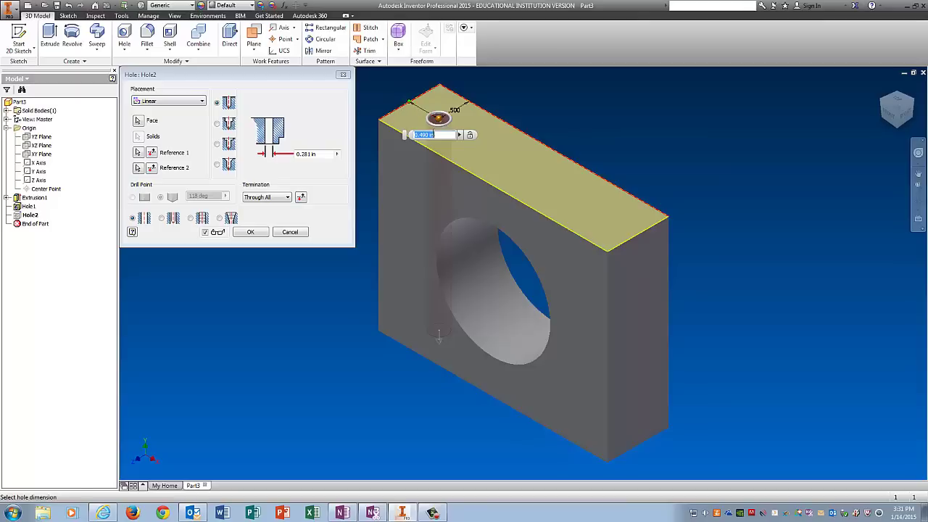
type(".375")
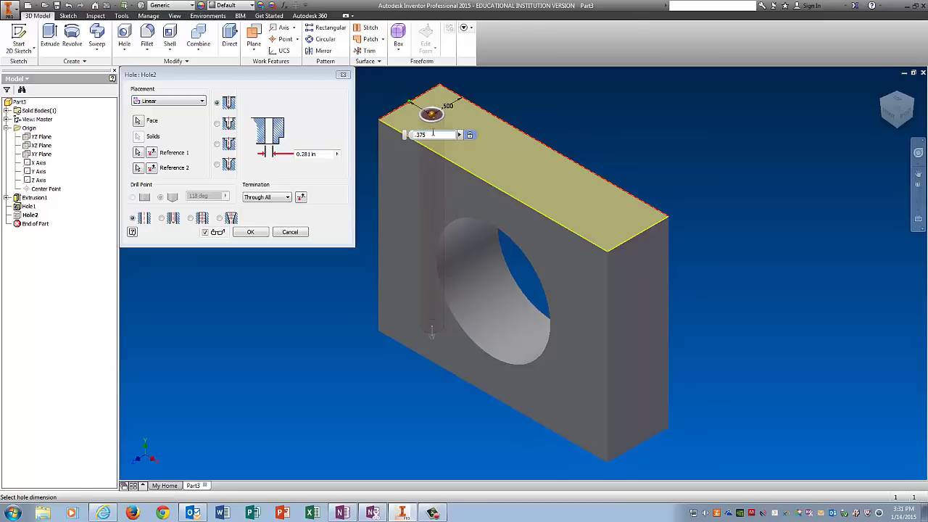
left_click(250, 232)
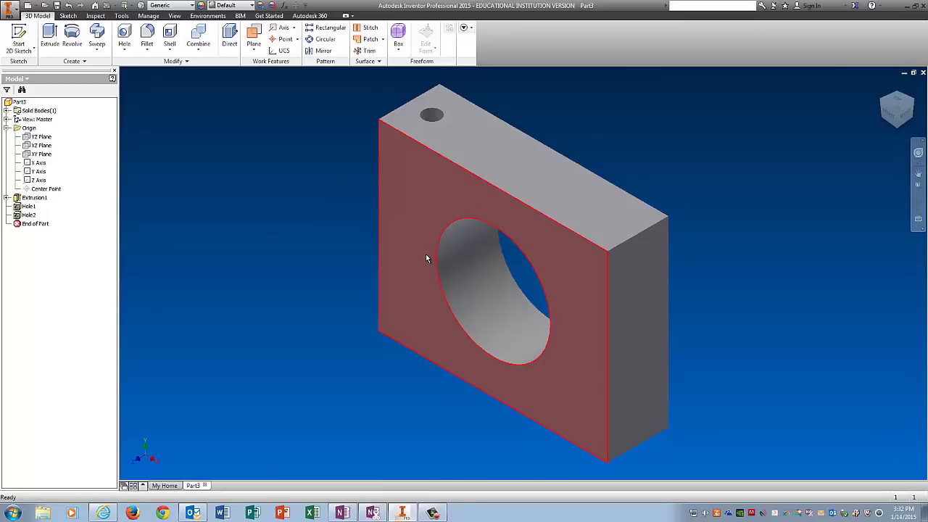
- Place a second 0.281 in through hole near the top face's right end, 0.375 in from the short right edge
mouse_move(426, 258)
left_click(125, 36)
left_click(599, 209)
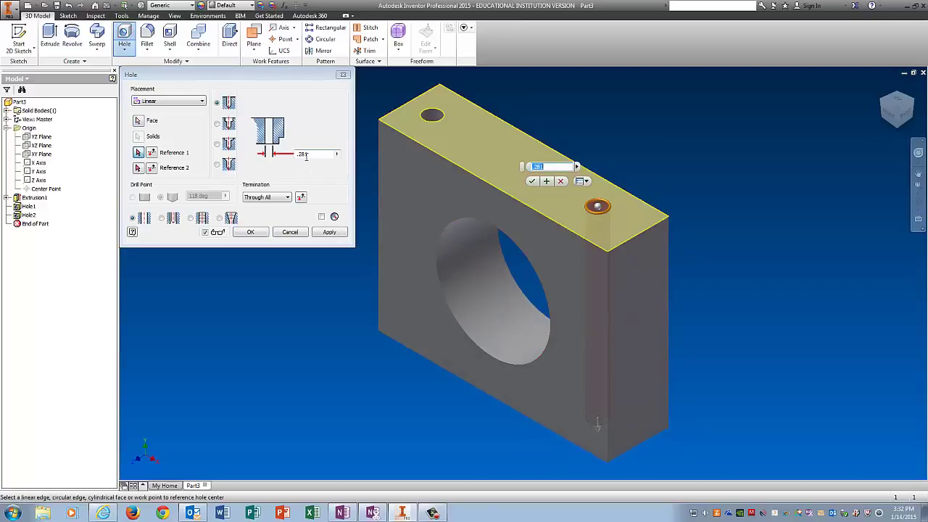
left_click(138, 153)
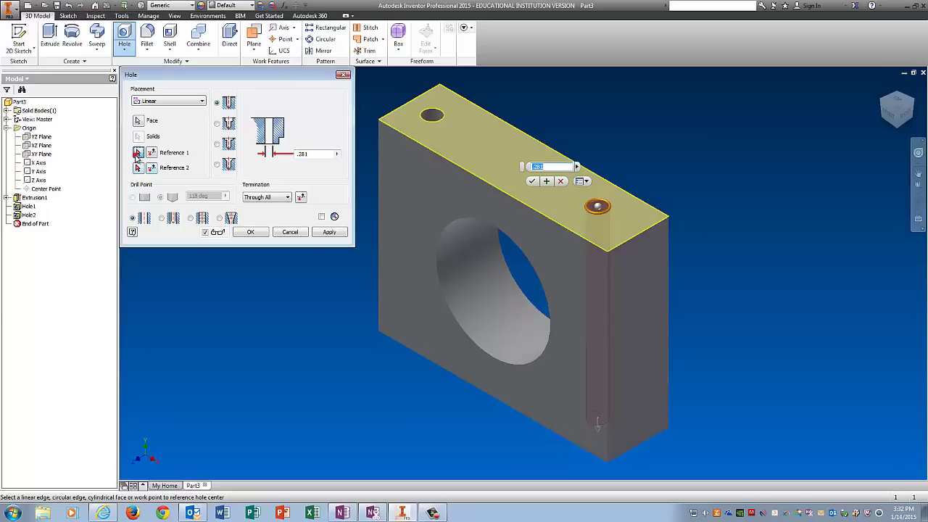
left_click(635, 240)
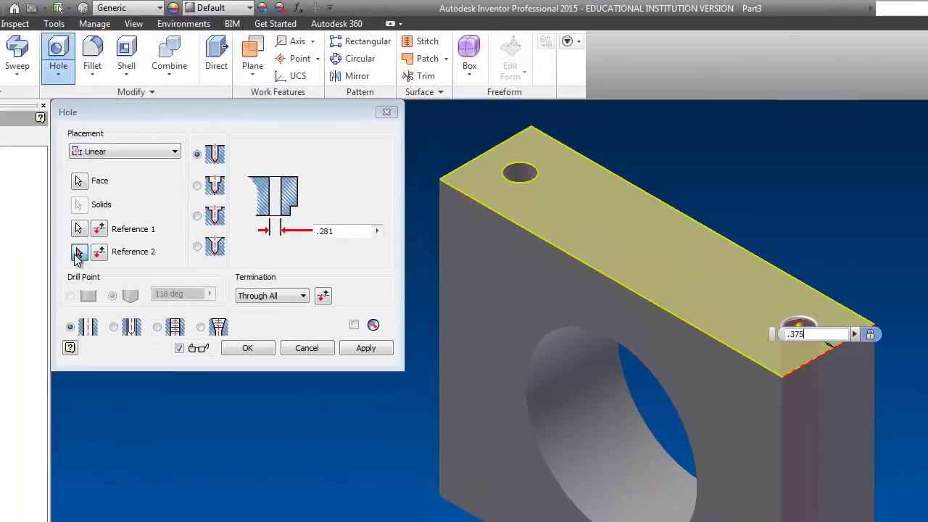
- Use the top face's long back edge as the right hole's second reference at 0.5 in and create the hole
left_click(79, 252)
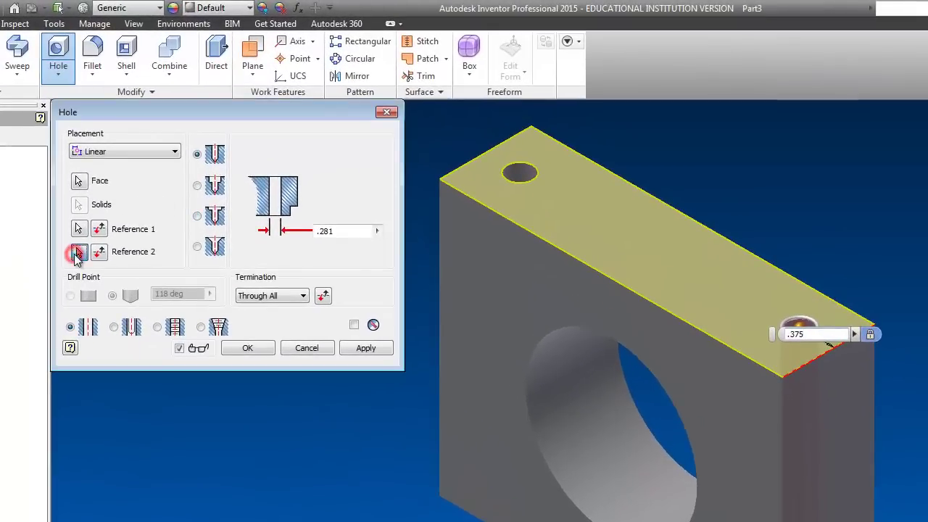
left_click(825, 300)
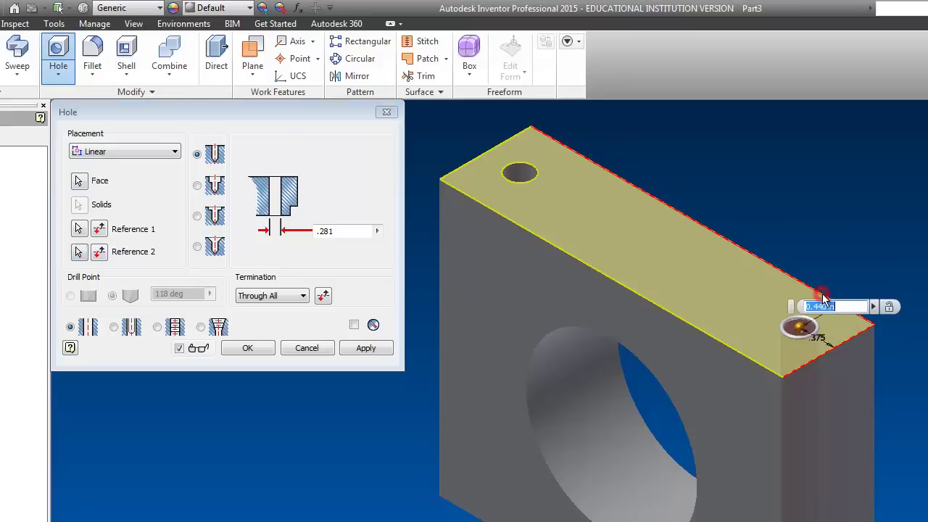
type(".5")
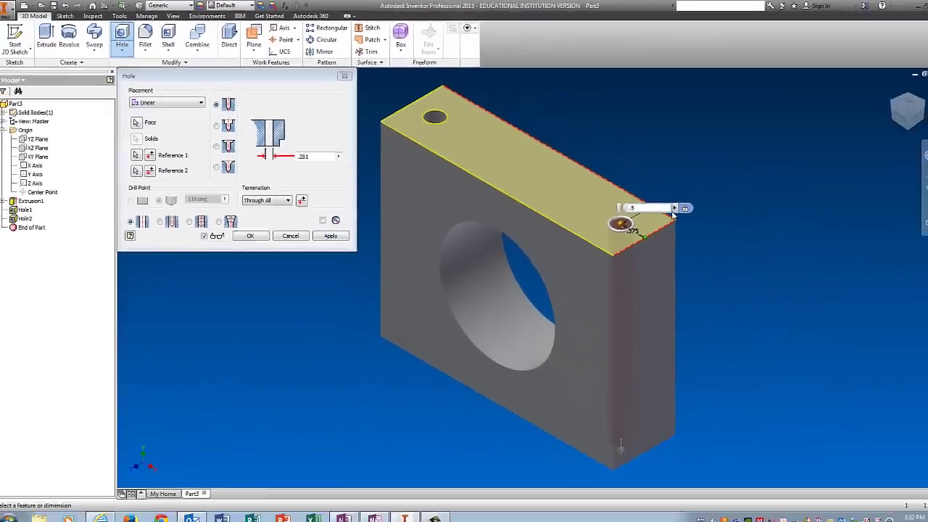
key("Return")
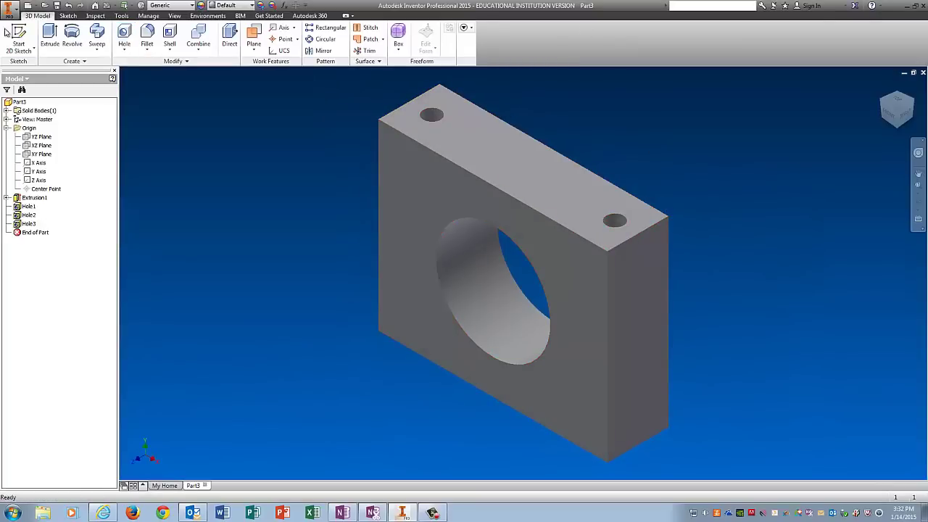
- Apply the Gold - Metal appearance to the whole part
left_click(16, 10)
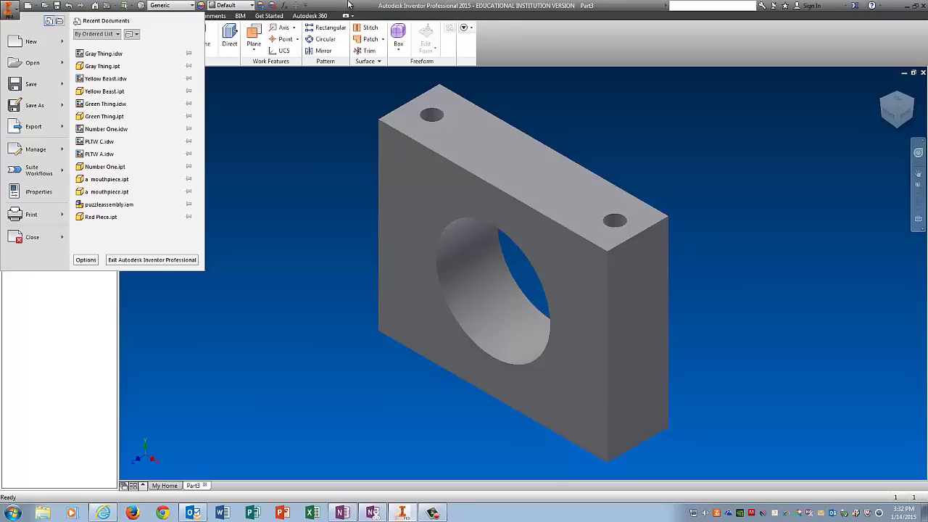
left_click(392, 5)
left_click(237, 6)
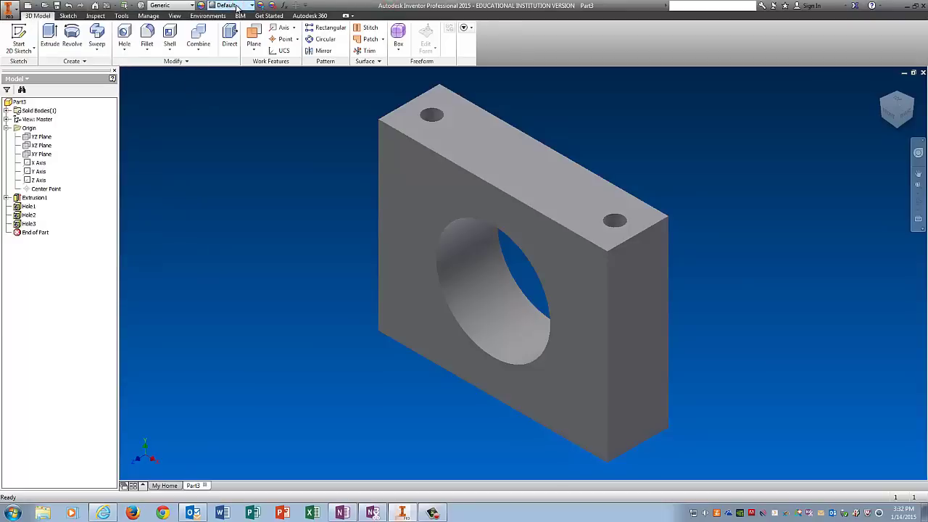
left_click(251, 8)
scroll(242, 221, "down", 5)
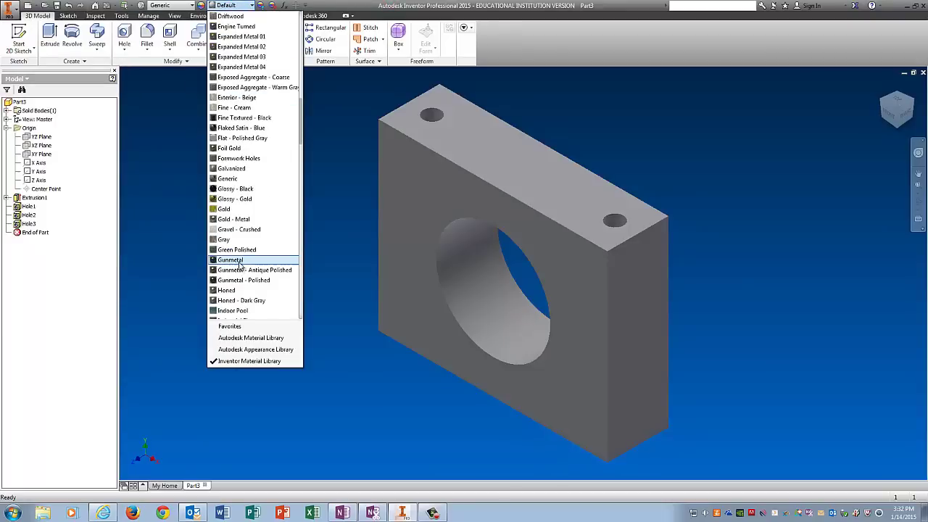
left_click(241, 219)
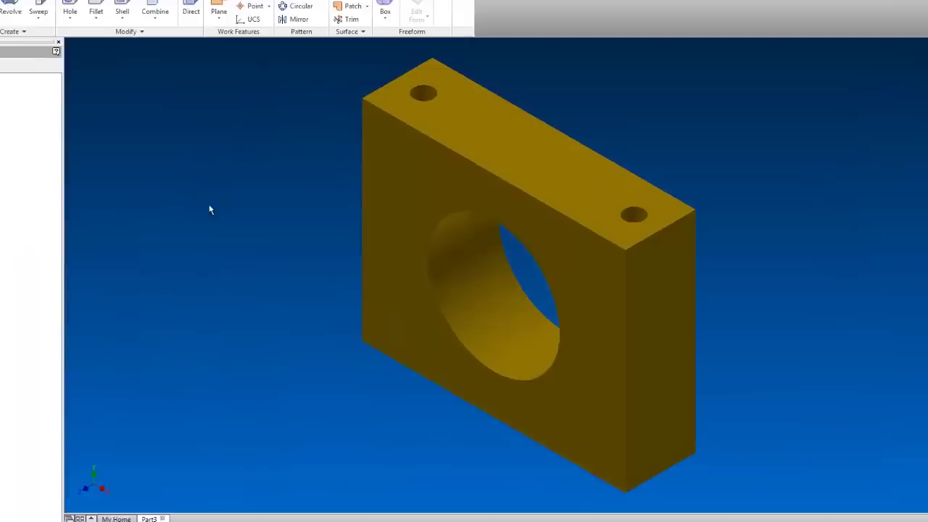
- Save the part in the Practice folder under the name Gold Thing
key("alt+f")
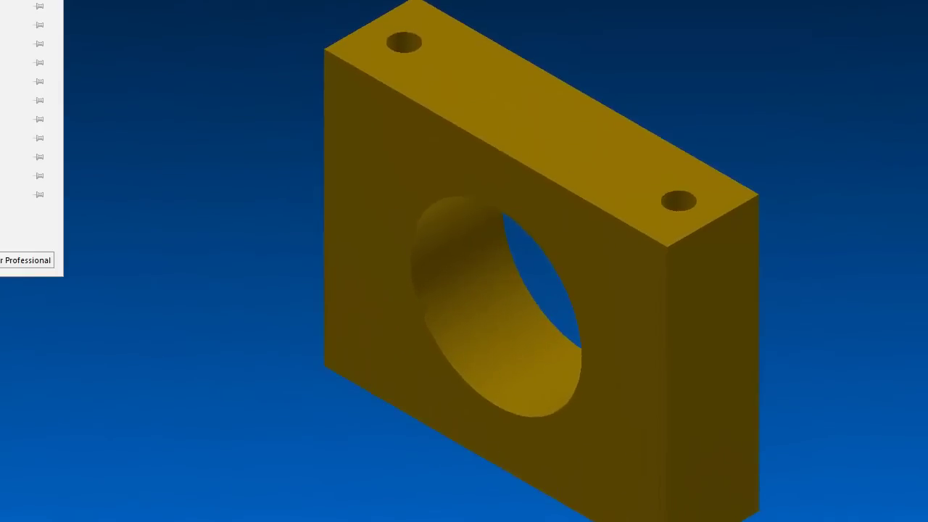
key("a")
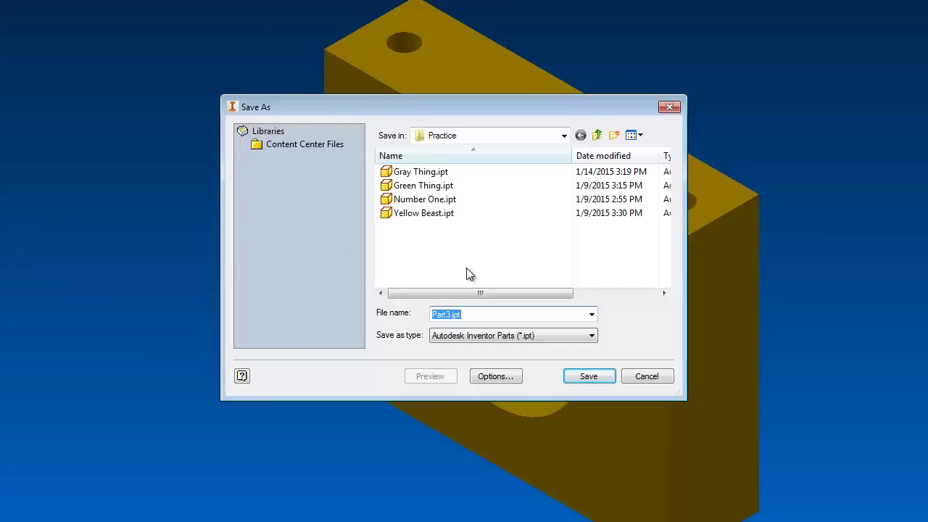
type("Gold ")
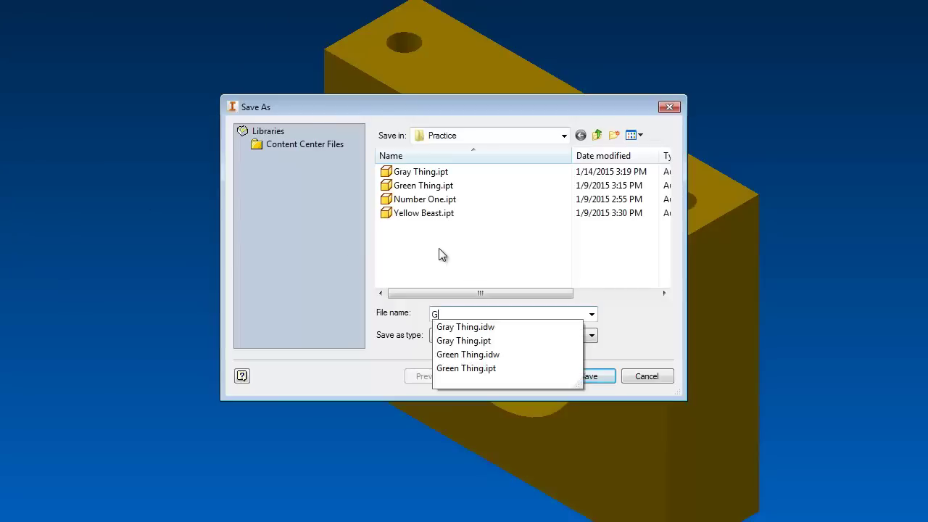
type("Thing")
key("Return")
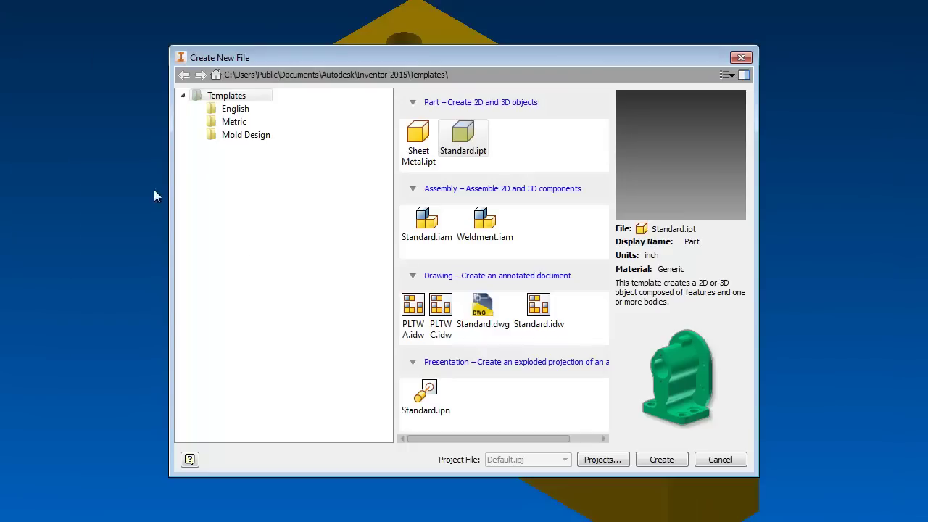
- Start a drawing from the PLTW A.idw template, entering Practice as the project name and filling in the author's name
left_click(412, 315)
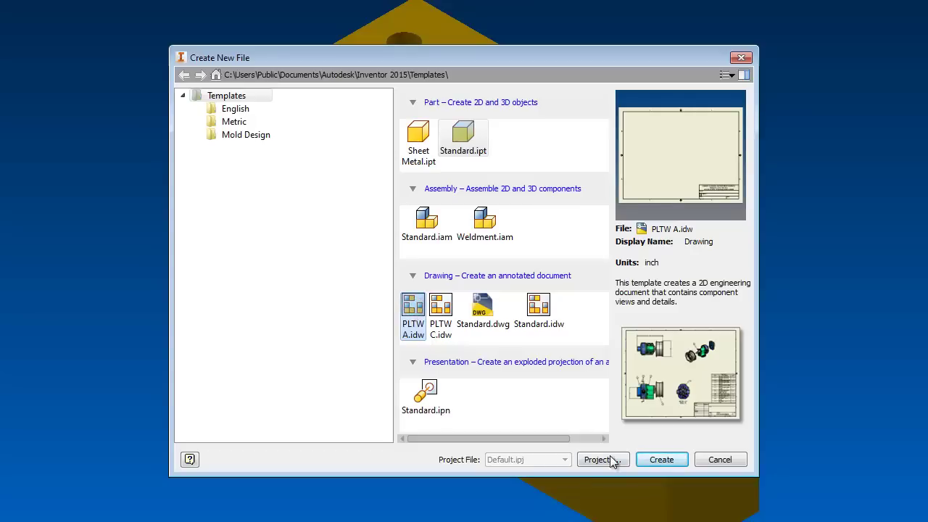
left_click(660, 461)
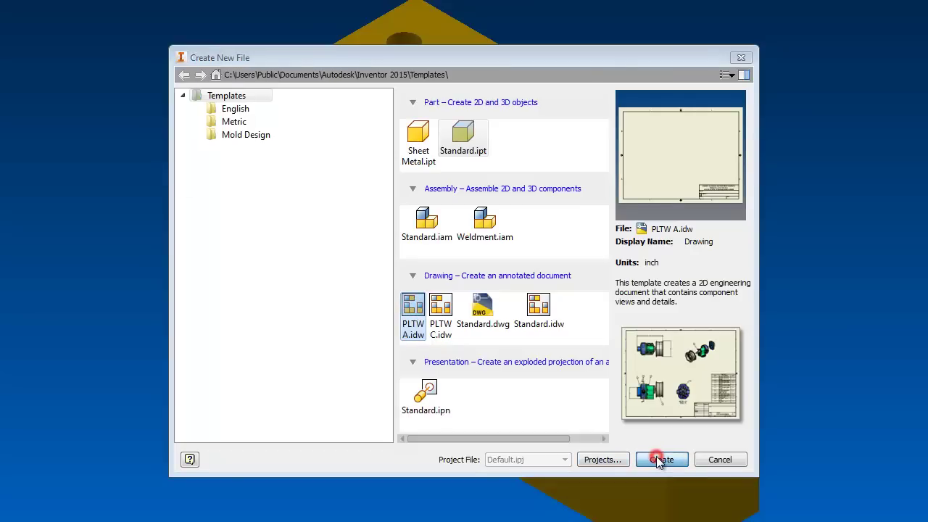
type("Pra")
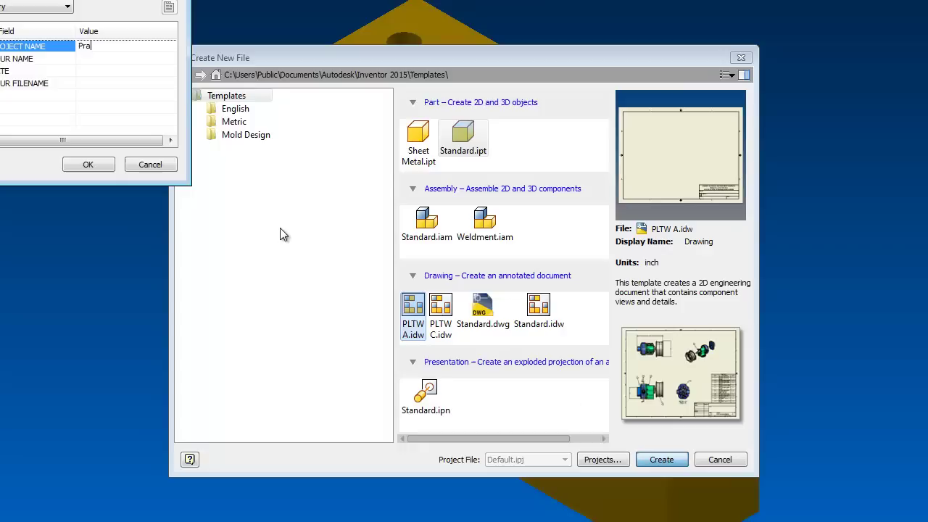
type("ctice")
left_click(119, 61)
type("Rausch")
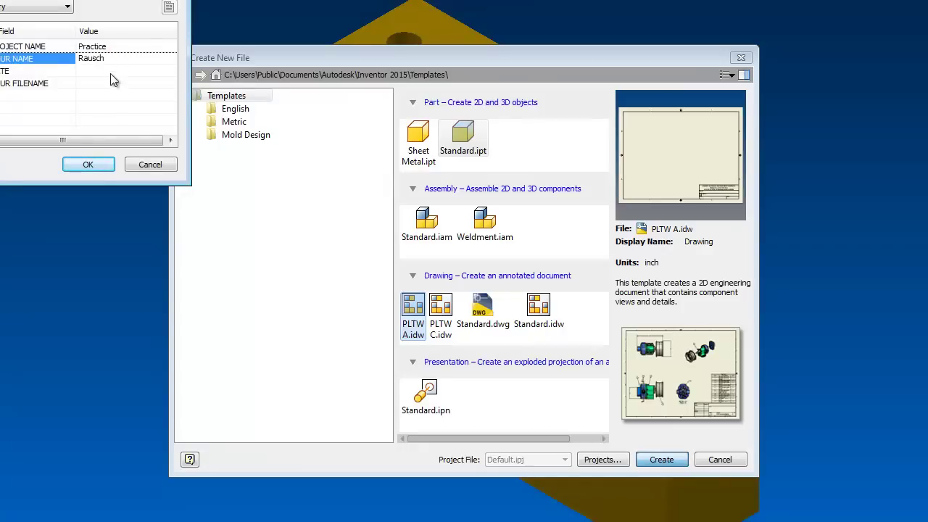
- Set the title block date to 15 JAN 15 and the filename to Gold Thing of Awesome, then accept the style conflict notice
left_click(109, 71)
type("1")
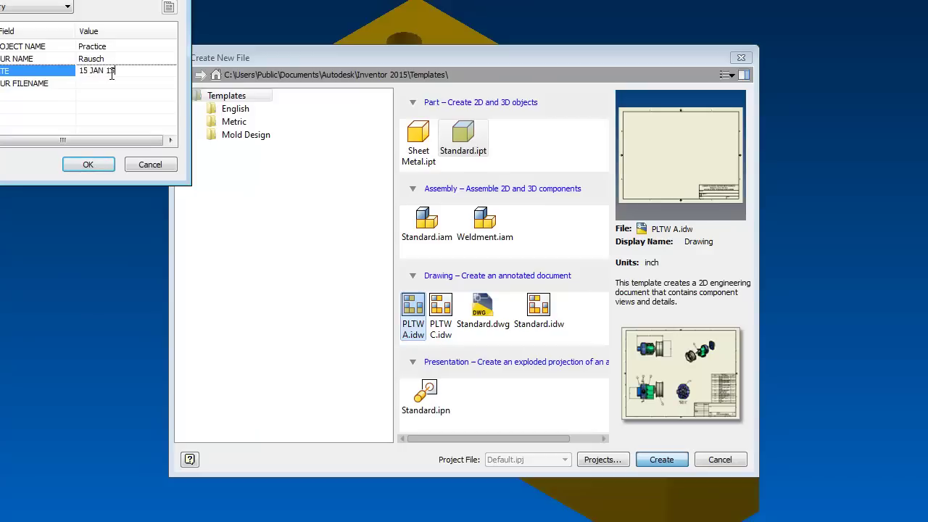
type("5 JAN 15")
left_click(109, 84)
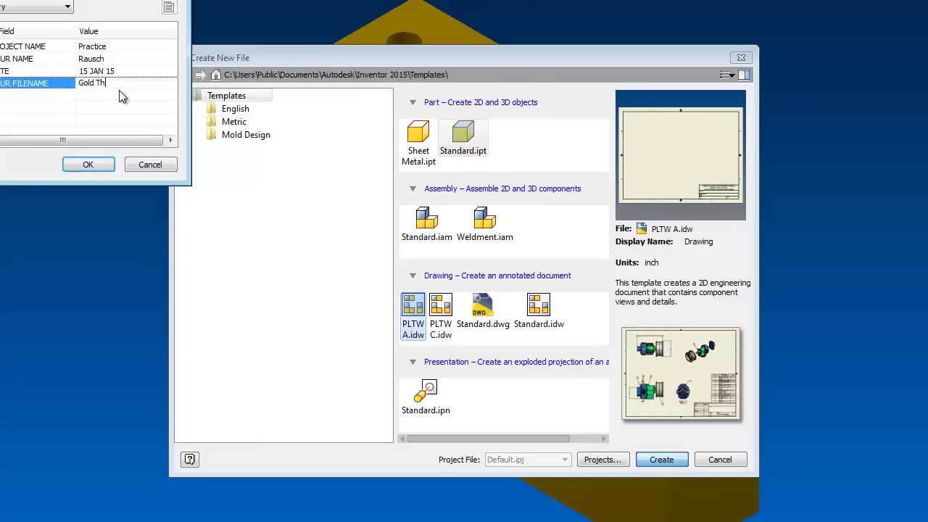
type("Gold Thing of Awesome")
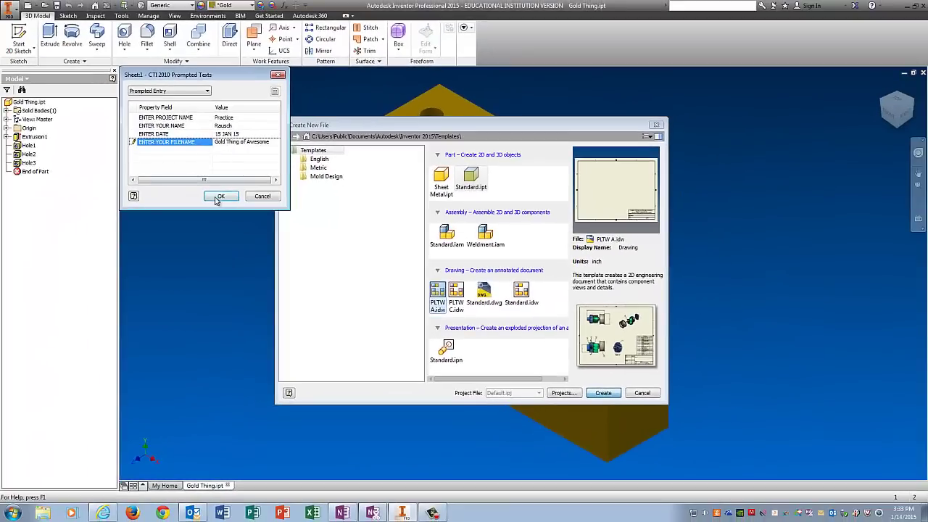
left_click(84, 164)
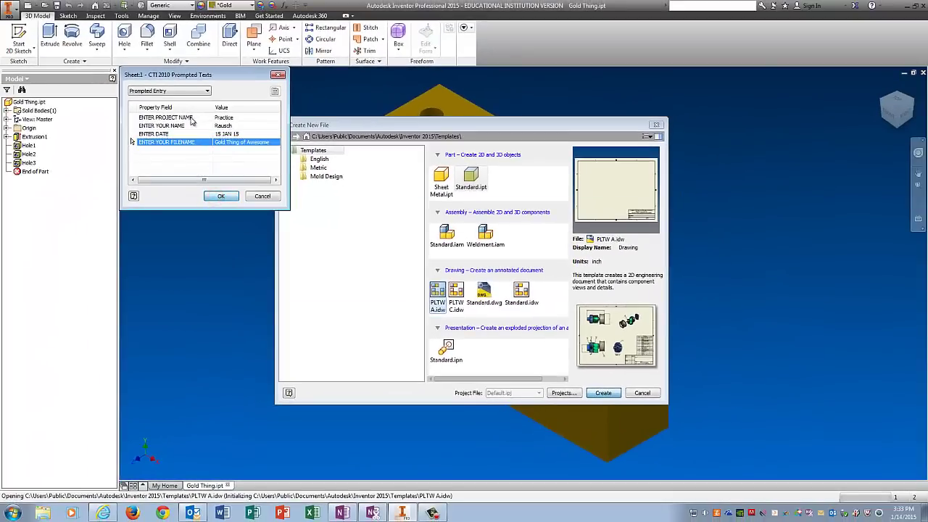
left_click(437, 286)
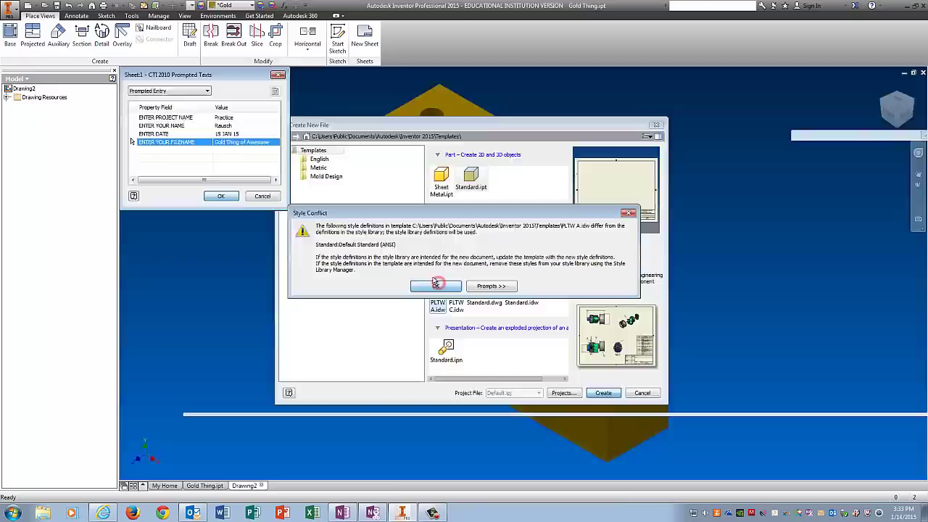
- Place a front base view of the block in the sheet's lower left, with projected top, right-side and isometric views
left_click(10, 35)
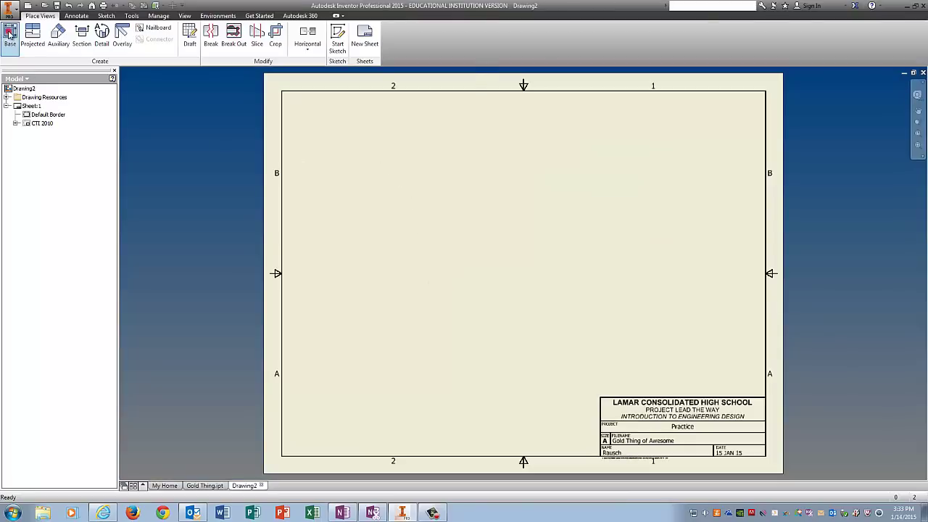
left_click(405, 344)
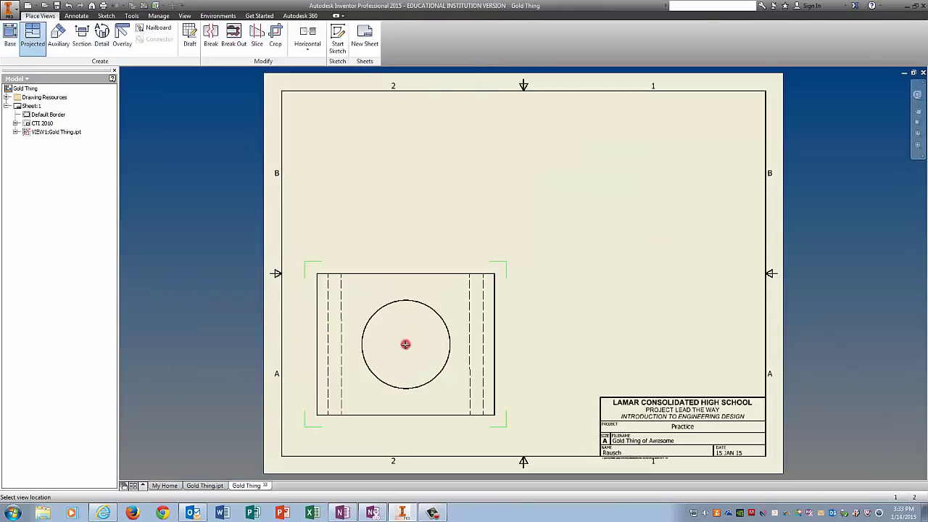
left_click(417, 171)
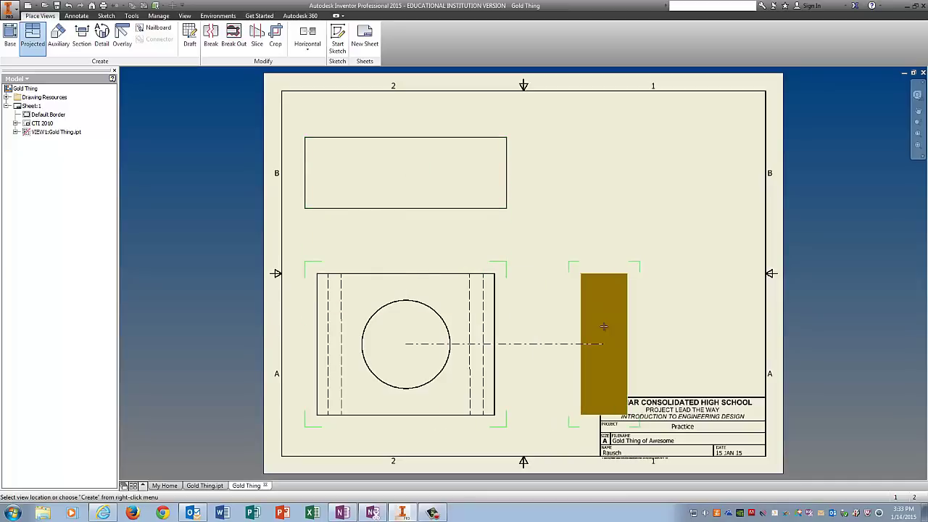
left_click(603, 326)
left_click(637, 186)
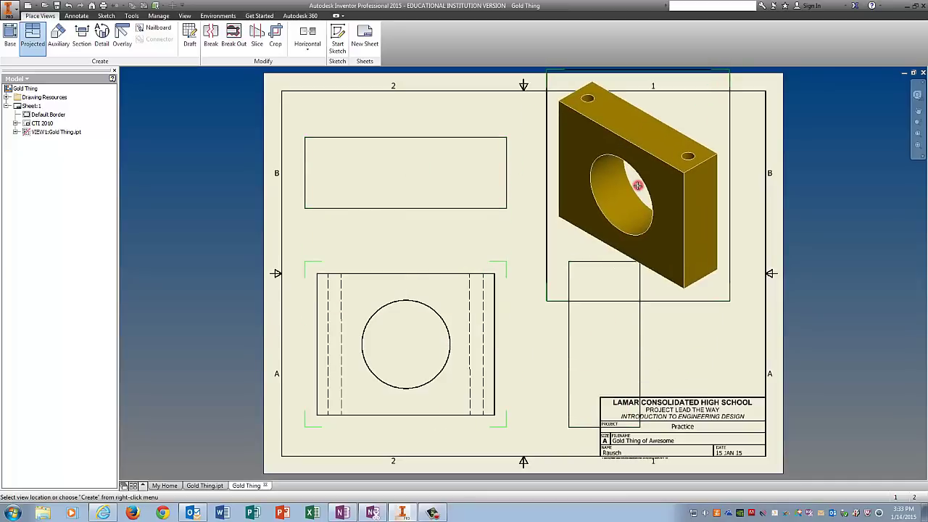
right_click(637, 186)
left_click(668, 185)
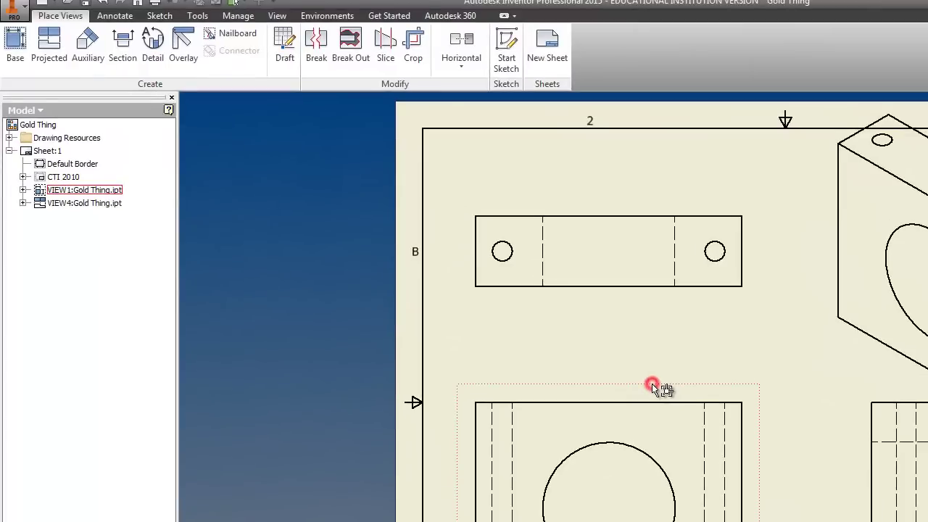
- Set the front base view's scale to .75
double_click(652, 388)
left_click(289, 350)
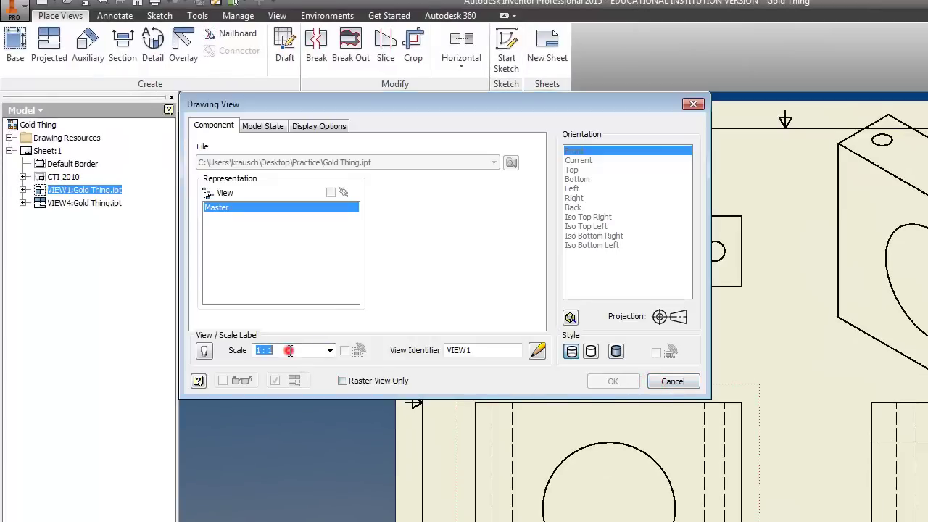
type(".75")
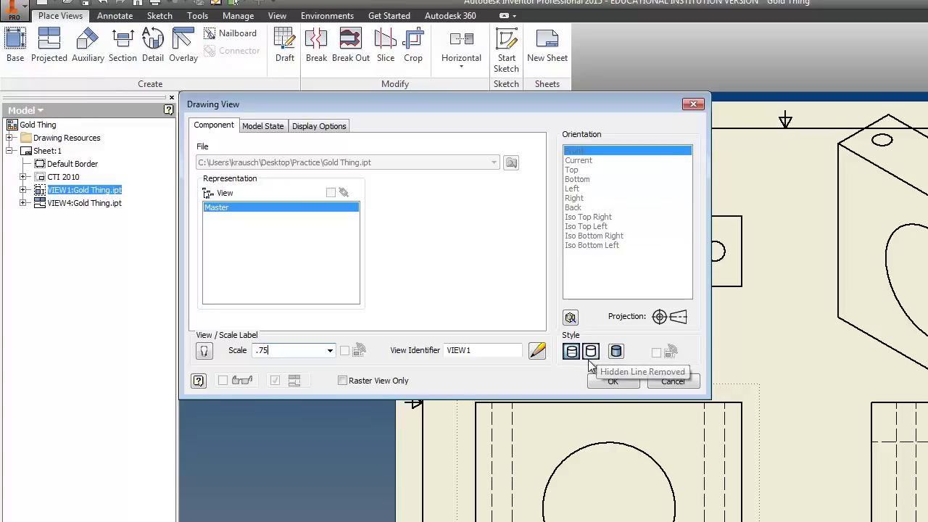
left_click(591, 351)
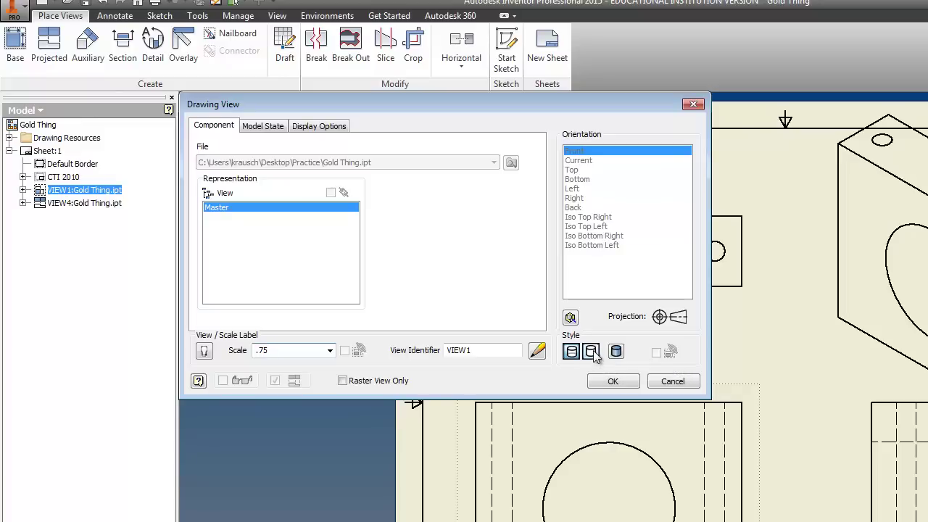
left_click(613, 382)
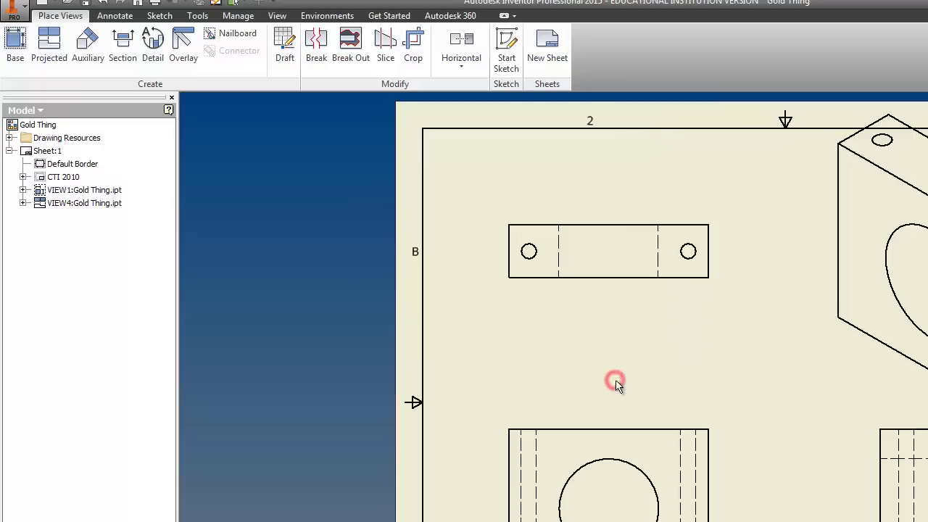
- Set the isometric view's scale to .75 and its style to shaded
double_click(820, 308)
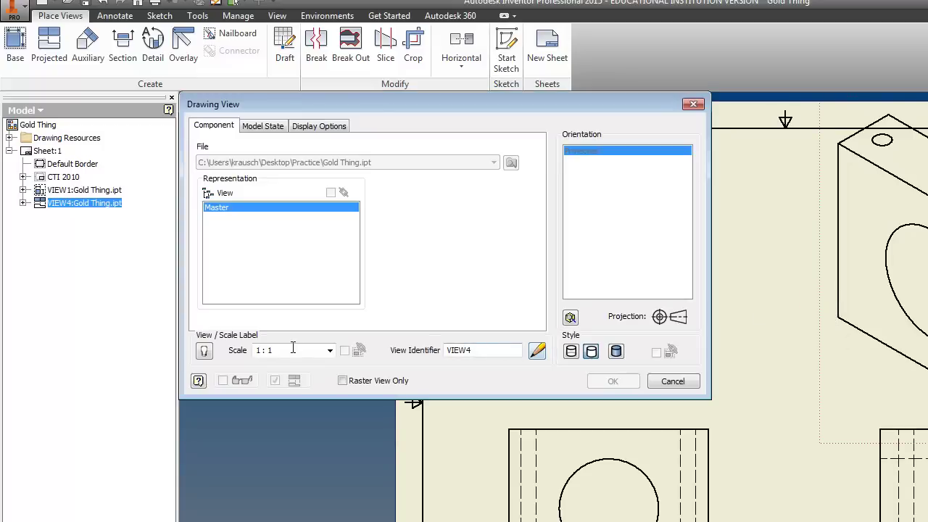
left_click(291, 348)
type(".75")
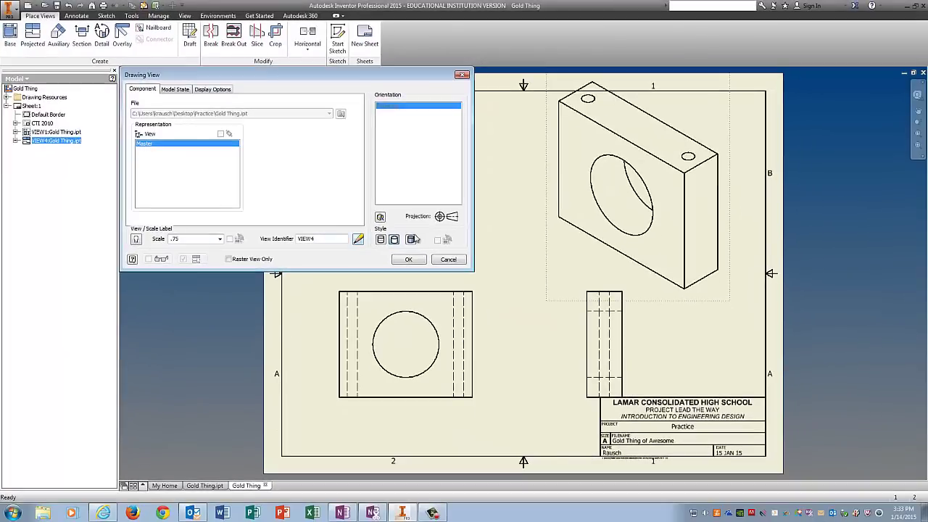
left_click(412, 240)
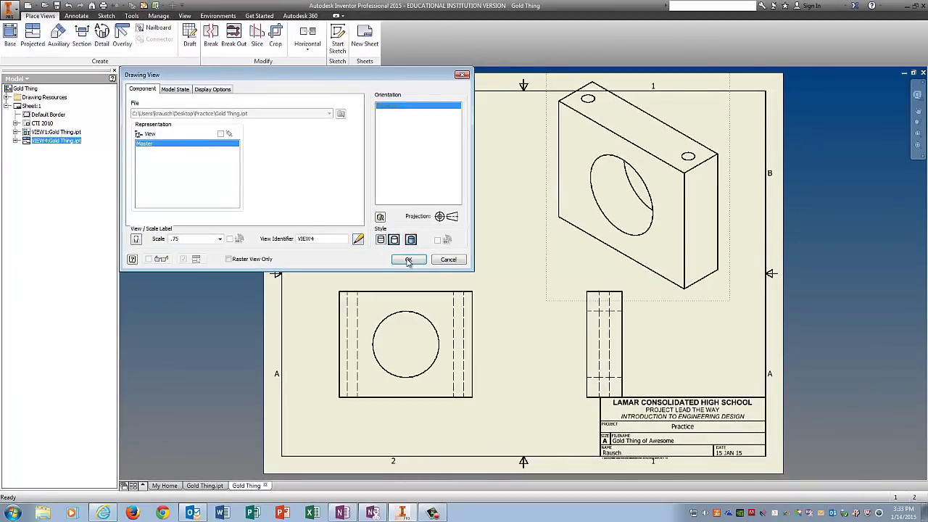
left_click(408, 260)
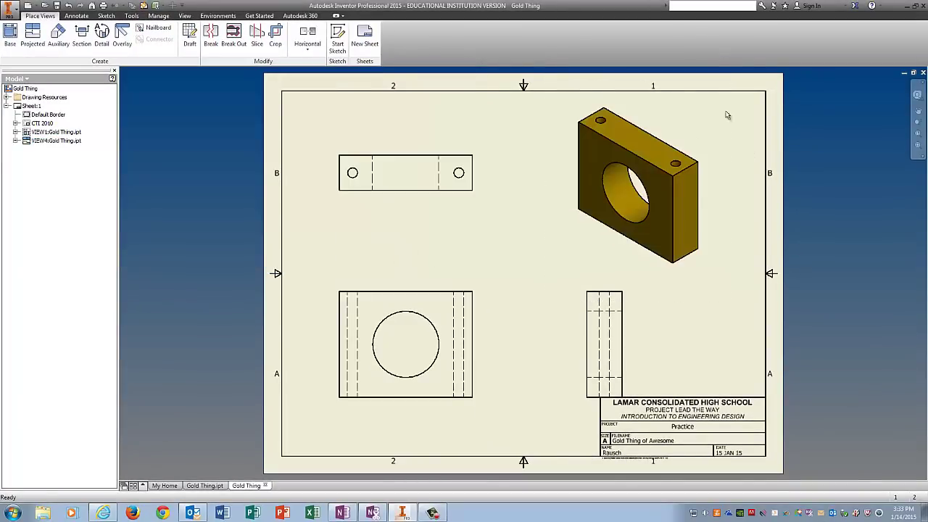
- Rearrange the views, moving the isometric view toward the sheet's upper right corner and raising the front and side views clear of the title block
left_click(686, 100)
left_click_drag(690, 106, 712, 111)
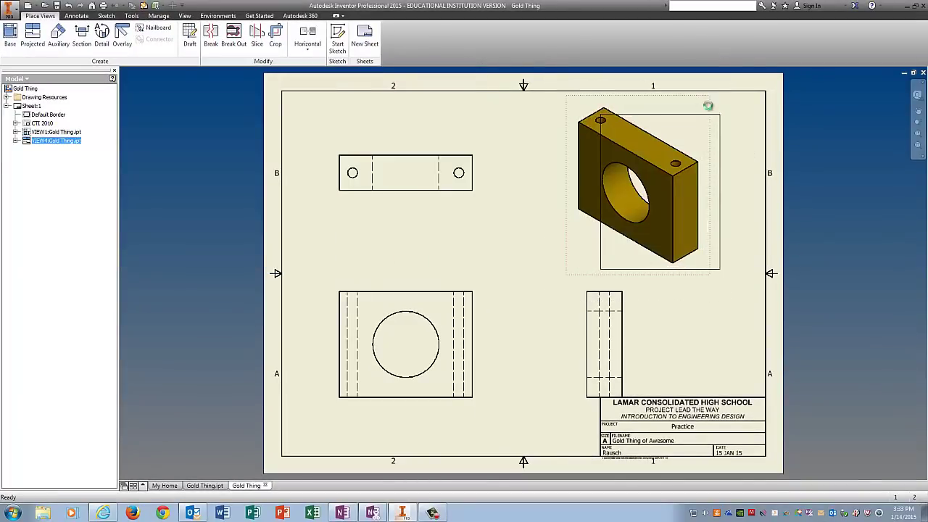
left_click(543, 153)
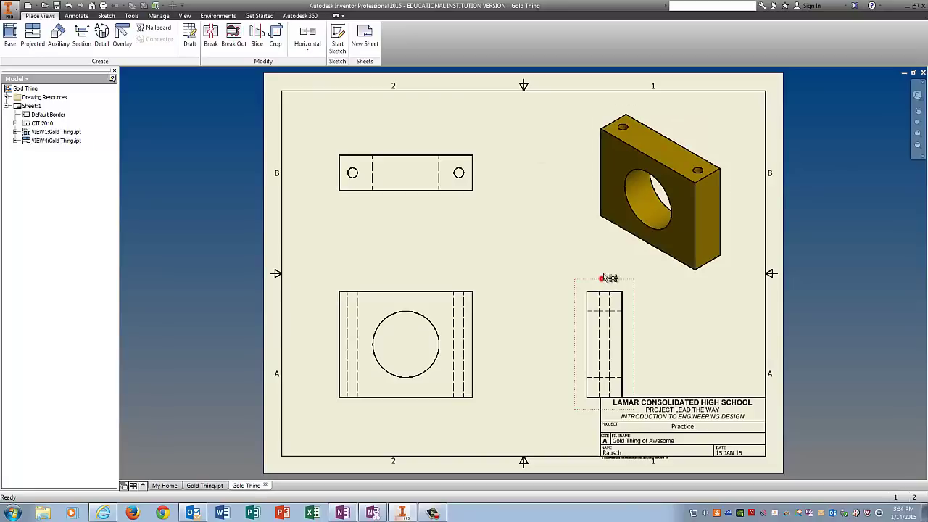
left_click_drag(602, 278, 605, 278)
left_click_drag(454, 278, 457, 253)
left_click(527, 218)
left_click(671, 112)
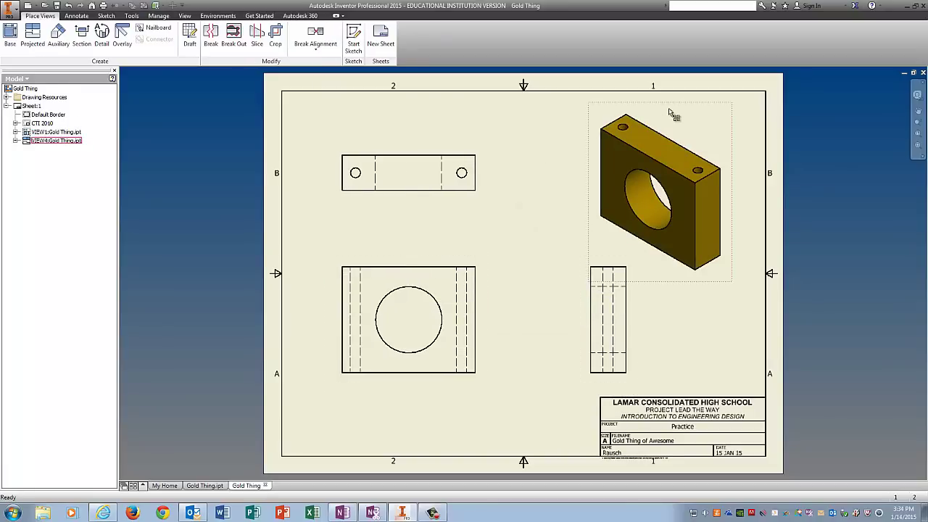
left_click_drag(670, 106, 678, 90)
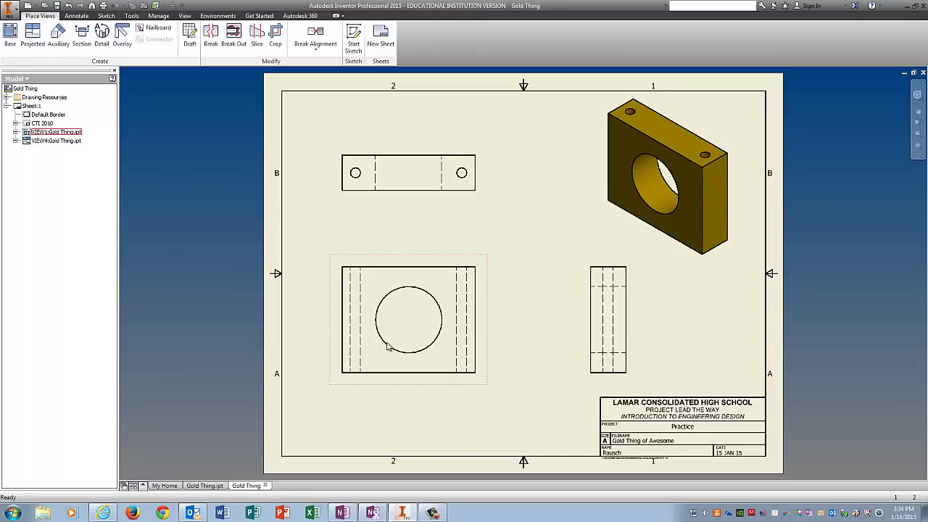
- Add center marks to the large circle in the front view and both small holes in the top view
left_click(79, 15)
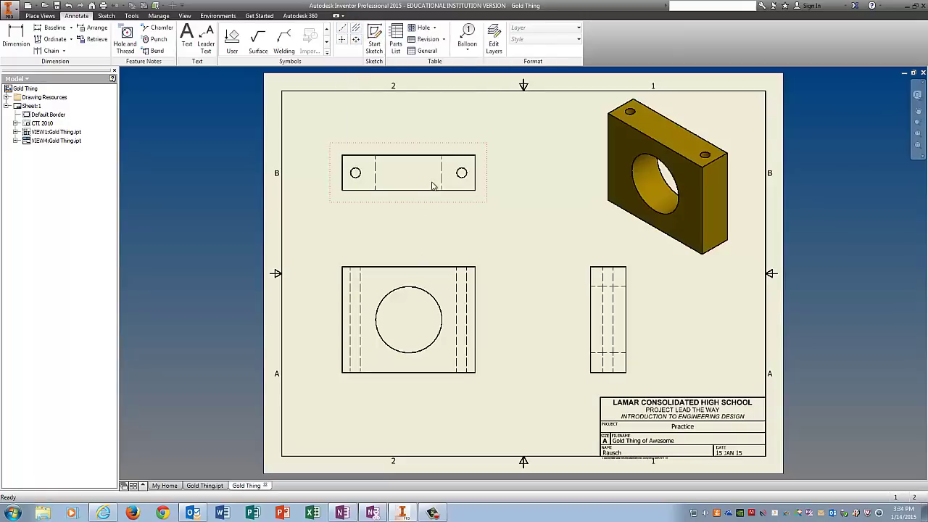
left_click(342, 40)
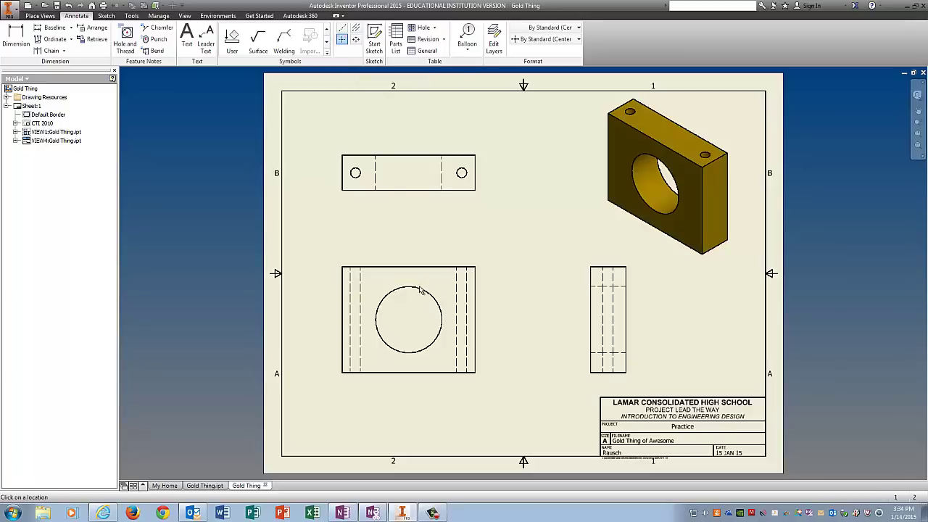
left_click(418, 285)
left_click(461, 173)
left_click(355, 173)
- Add bisector centerlines between the hidden lines of both small holes in the front view and the large hole in the top view
left_click(356, 28)
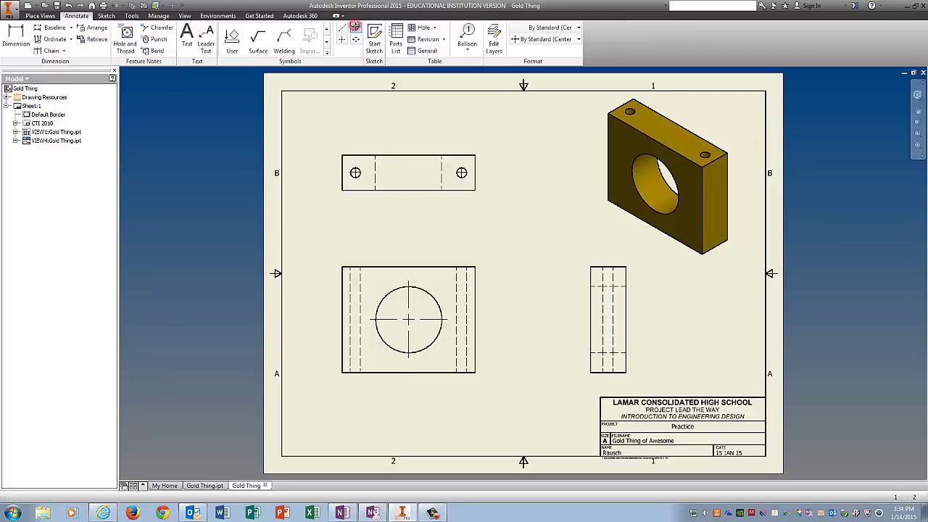
left_click(351, 315)
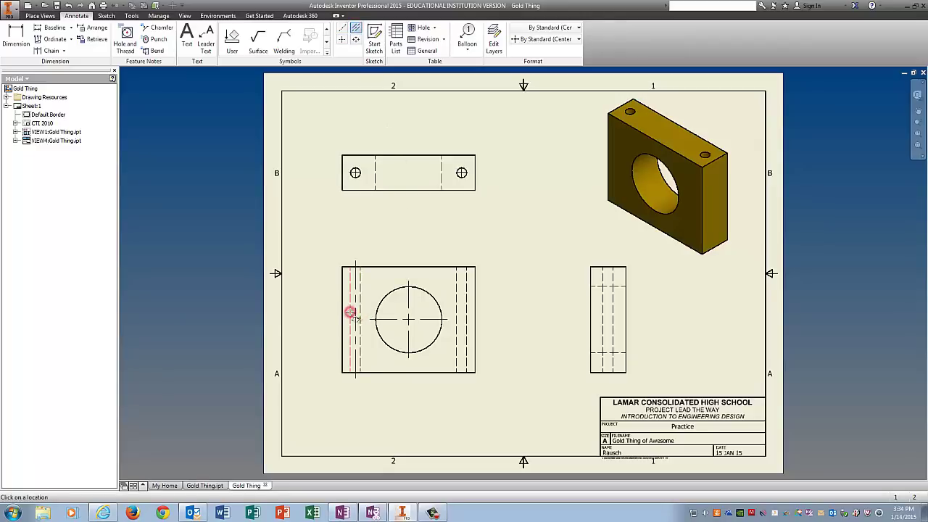
left_click(468, 326)
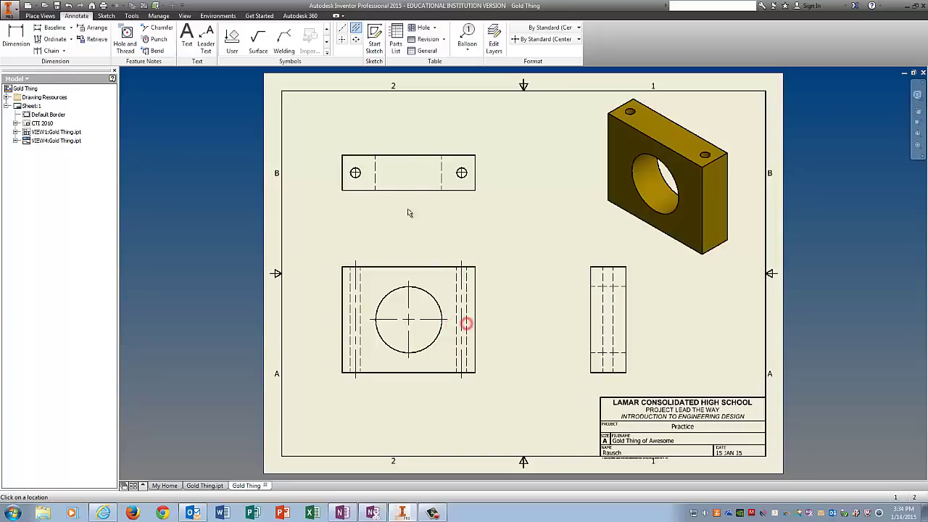
left_click(375, 181)
left_click(442, 178)
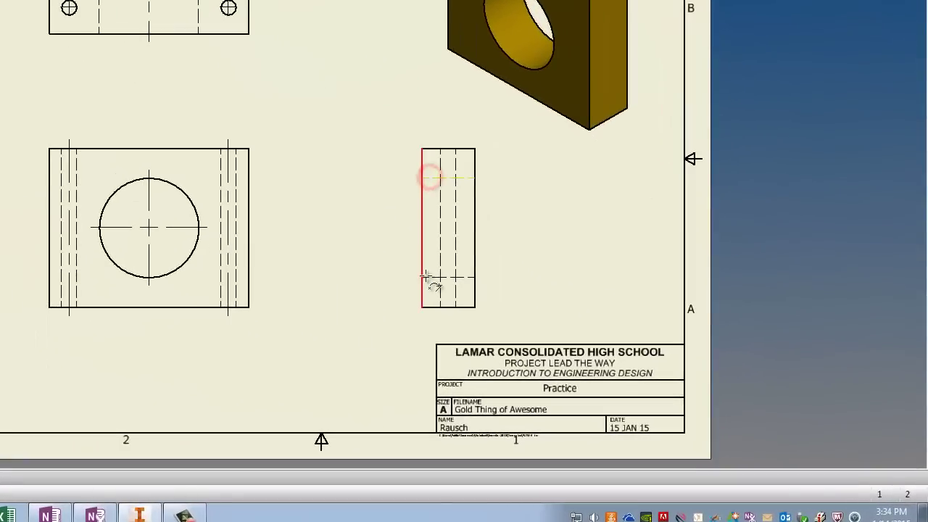
- Add bisector centerlines to the side view, one horizontal through the large hole and one vertical through the small holes
left_click(596, 286)
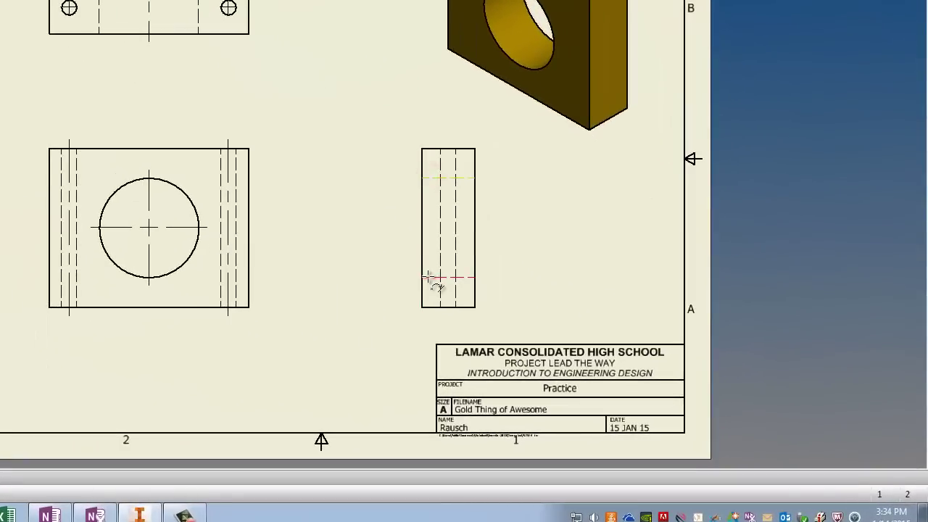
left_click(428, 276)
left_click(440, 206)
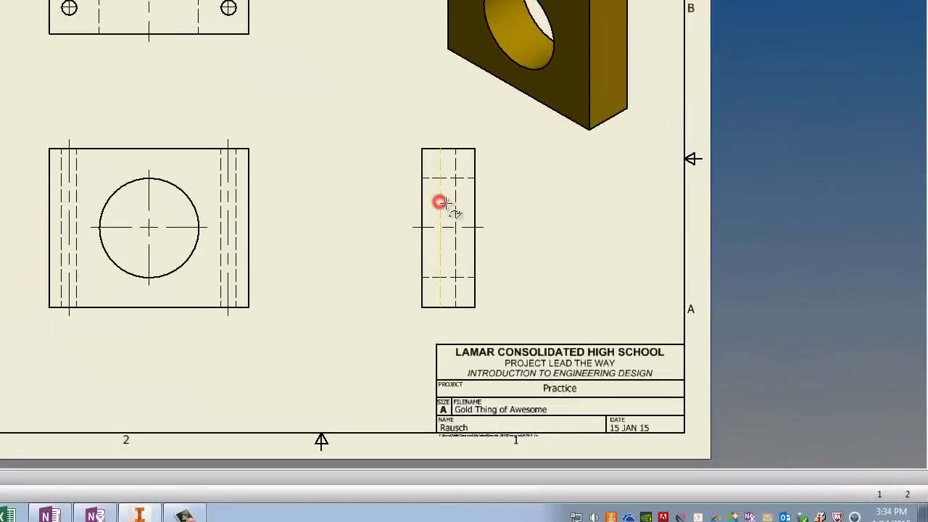
left_click(456, 204)
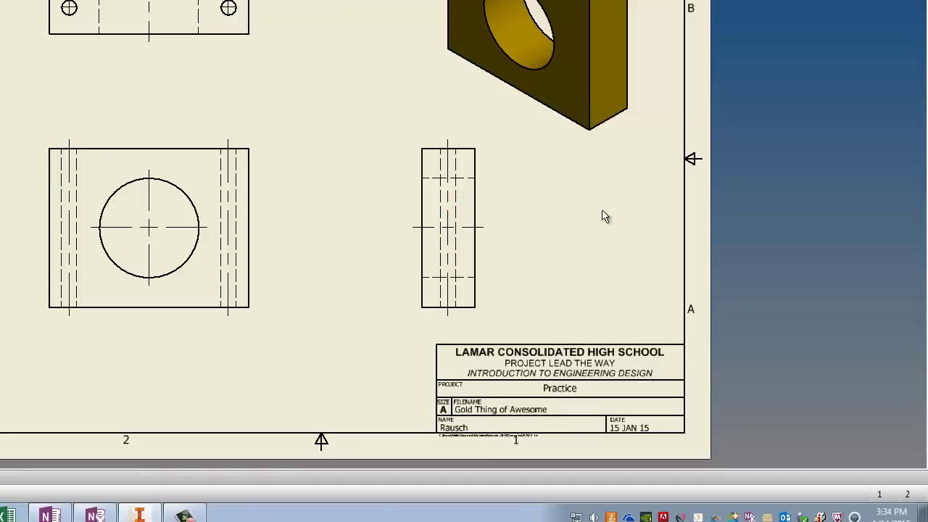
mouse_move(204, 515)
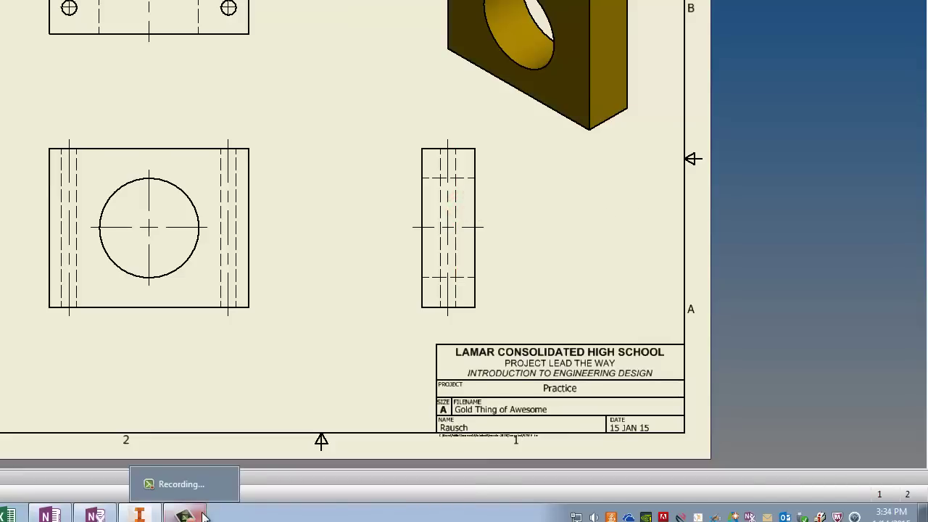